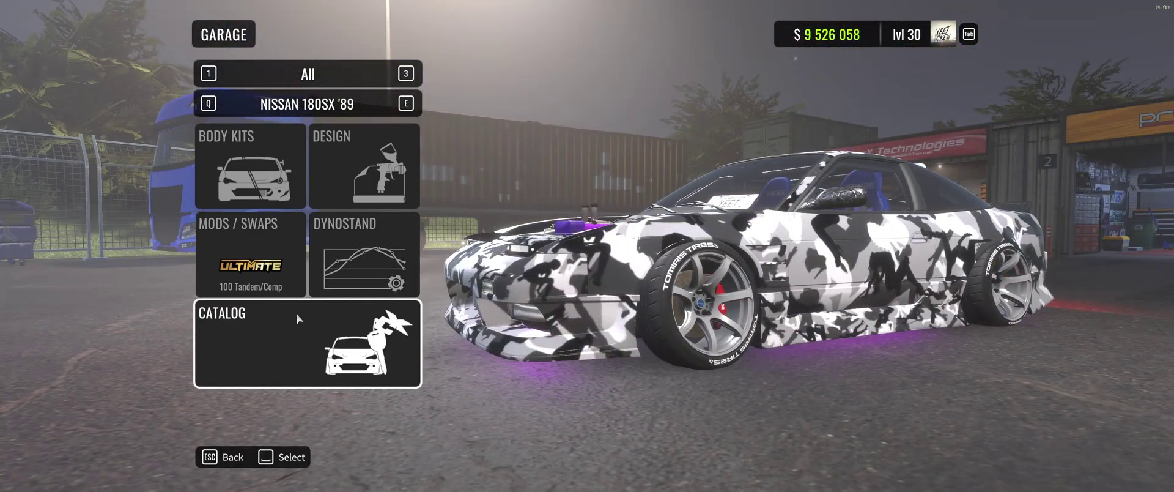
- Open the car catalog and choose the Nissan Skyline GT-R '89 from the favorites
{"action": "left_click", "coordinate": [298, 319]}
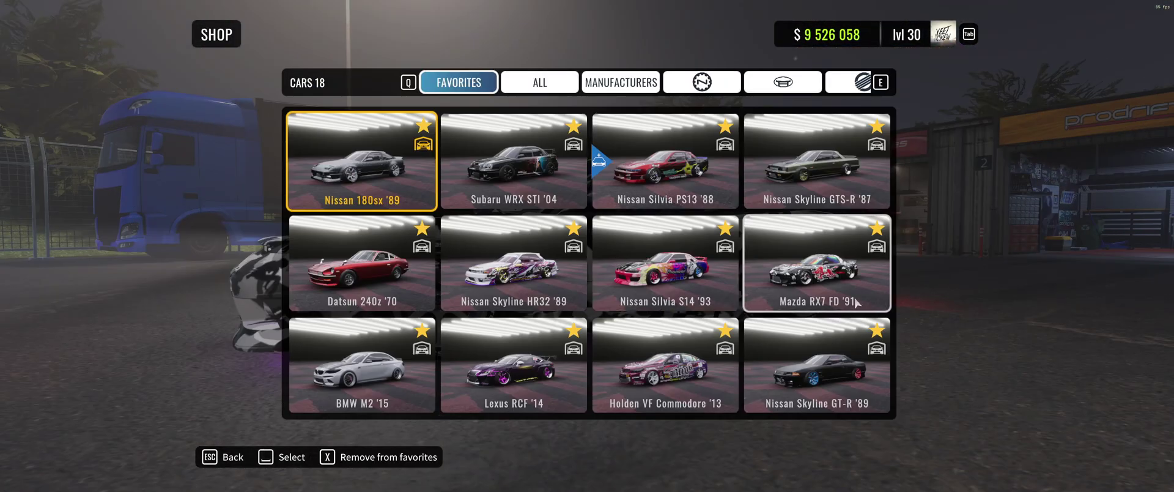
{"action": "left_click", "coordinate": [804, 363]}
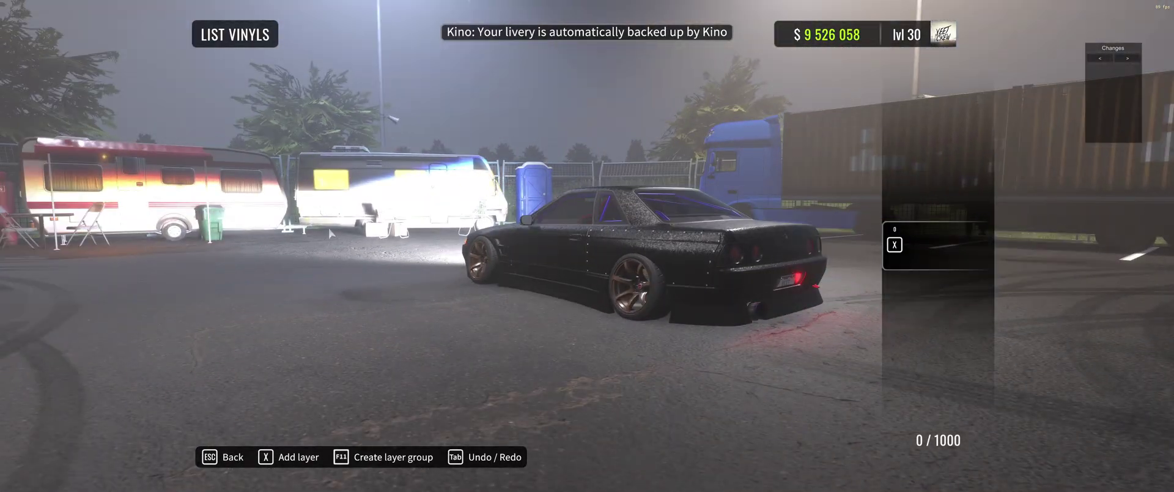
- Add a new vinyl layer to the car using the solid square from the basic shapes
{"action": "left_click_drag", "start_coordinate": [332, 233], "coordinate": [679, 282]}
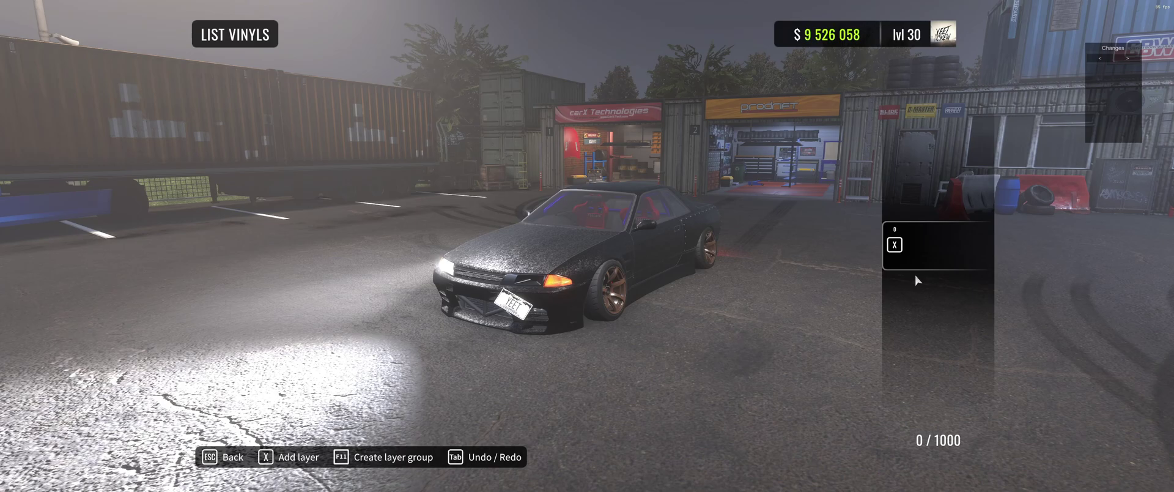
{"action": "key", "text": "x"}
{"action": "key", "text": "Right"}
{"action": "key", "text": "Right"}
{"action": "key", "text": "Right"}
{"action": "key", "text": "Right"}
{"action": "key", "text": "Right"}
{"action": "key", "text": "Right"}
{"action": "key", "text": "Right"}
{"action": "key", "text": "Right"}
{"action": "key", "text": "Right"}
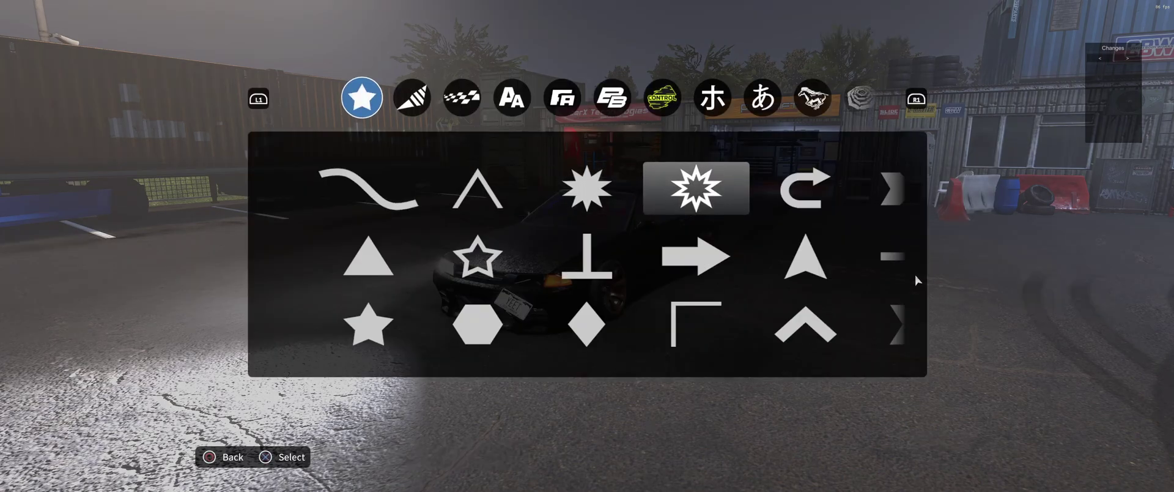
{"action": "key", "text": "Right"}
{"action": "key", "text": "Right"}
{"action": "key", "text": "Right"}
{"action": "key", "text": "Right"}
{"action": "key", "text": "Right"}
{"action": "key", "text": "Right"}
{"action": "key", "text": "Right"}
{"action": "key", "text": "Left"}
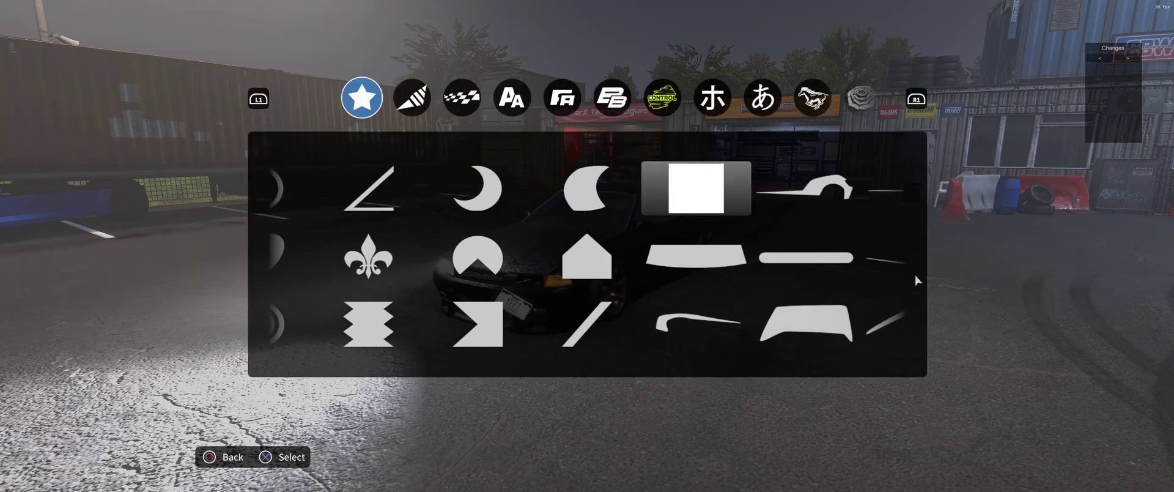
{"action": "key", "text": "Return"}
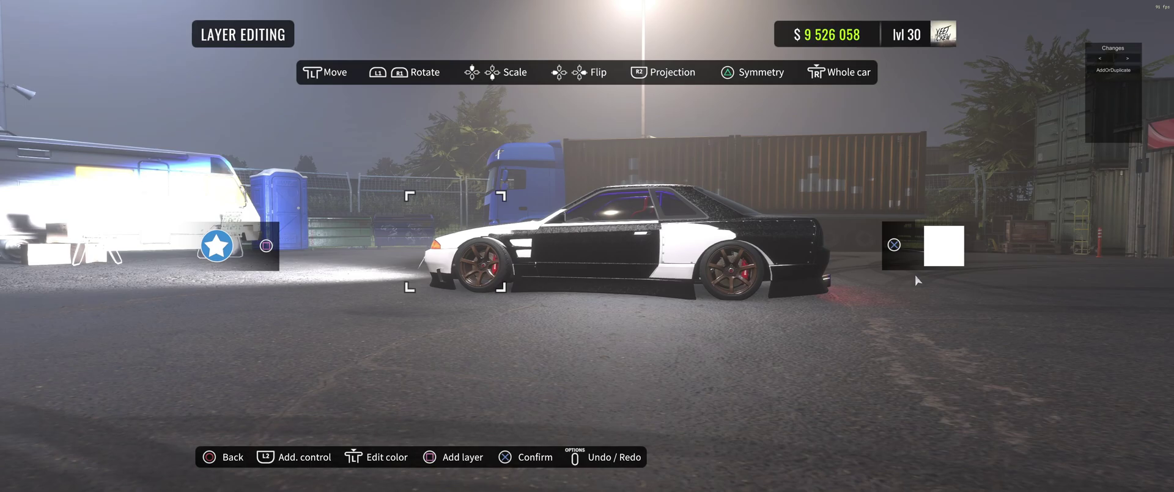
- Change the square's projection to restrict it to the side bodywork and move it onto the door
{"action": "key", "text": "p"}
{"action": "key", "text": "Right"}
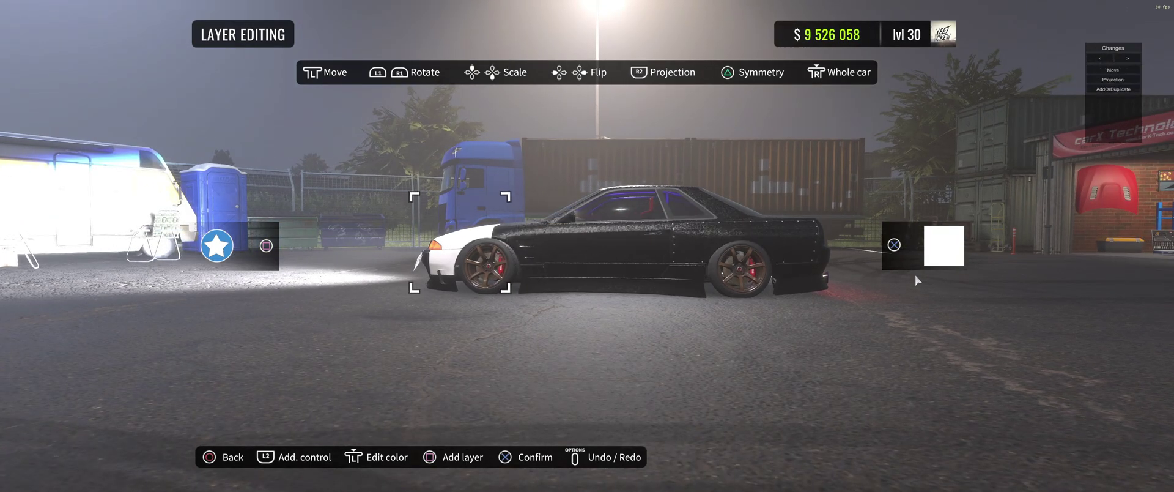
{"action": "key", "text": "Down"}
{"action": "key", "text": "Right"}
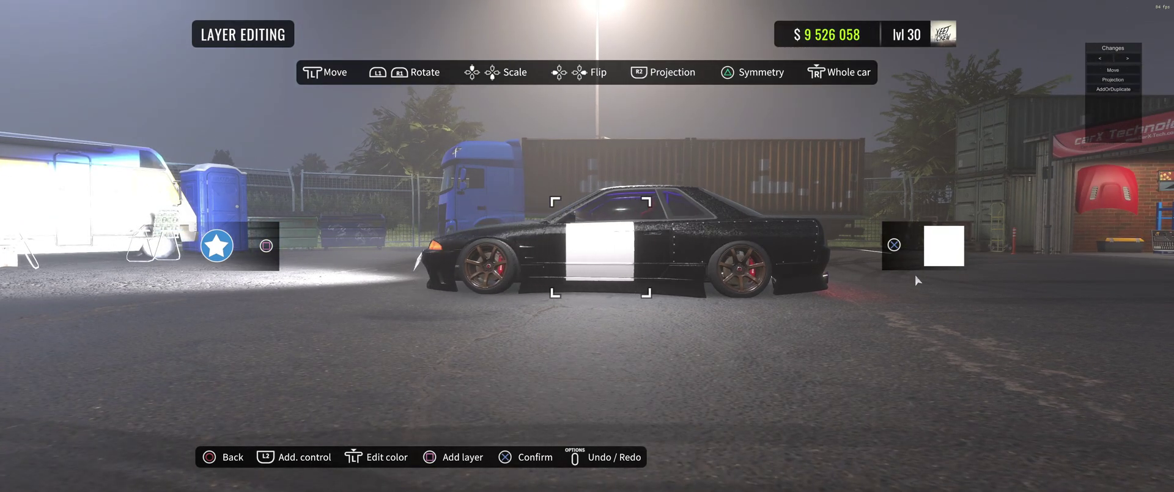
- Scale the white square until it covers the car's whole side, mirror it with Symmetry, and confirm the layer
{"action": "key", "text": "Up"}
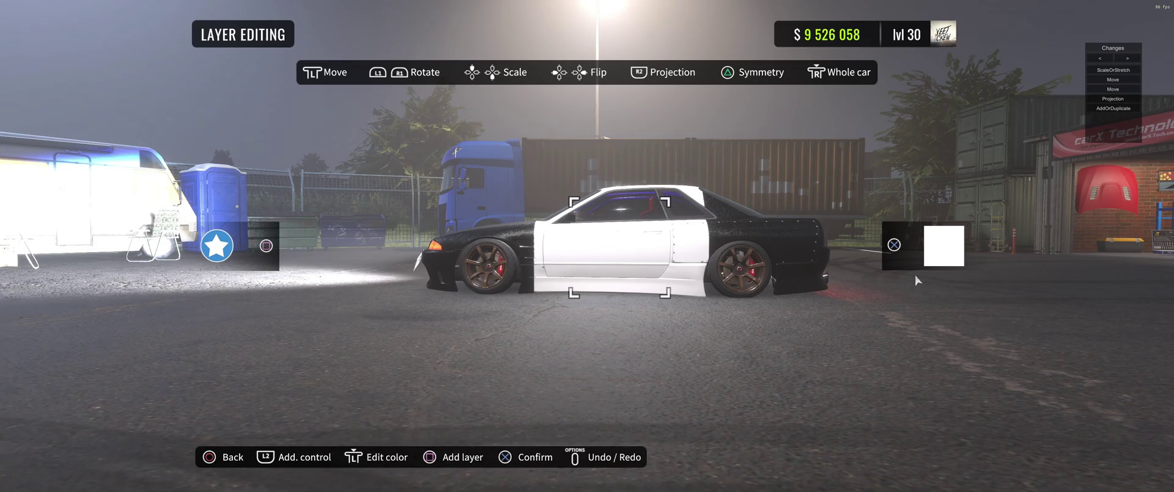
{"action": "key", "text": "Up"}
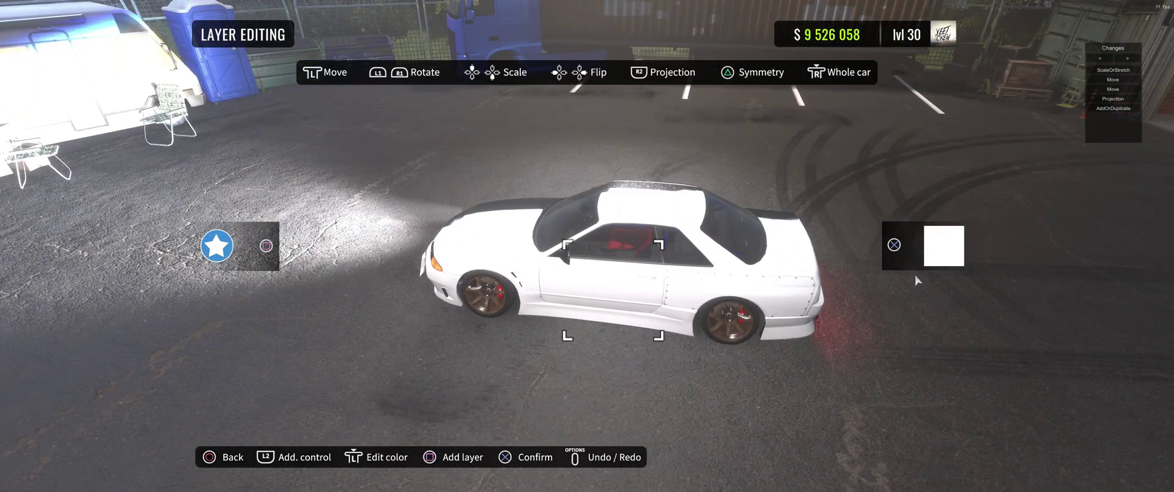
{"action": "key", "text": "y"}
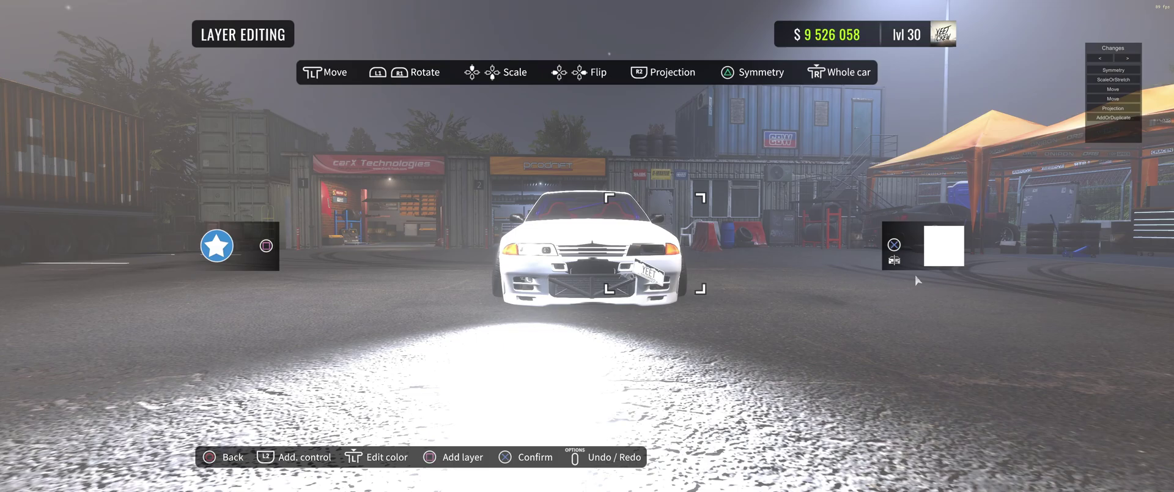
{"action": "key", "text": "space"}
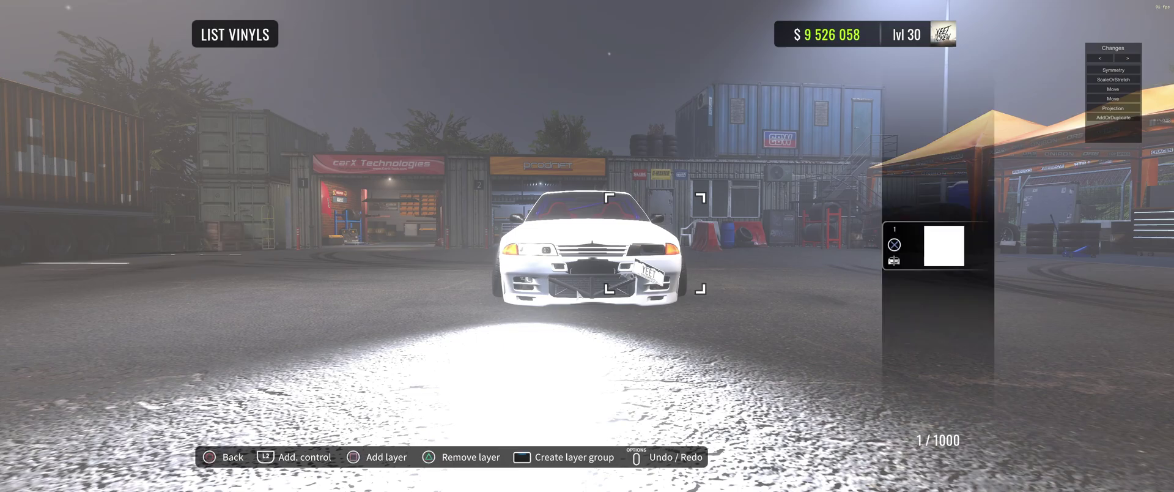
- Add a second white square layer, enlarge it to cover the rest of the body, mirror it with Symmetry, and confirm
{"action": "key", "text": "x"}
{"action": "key", "text": "space"}
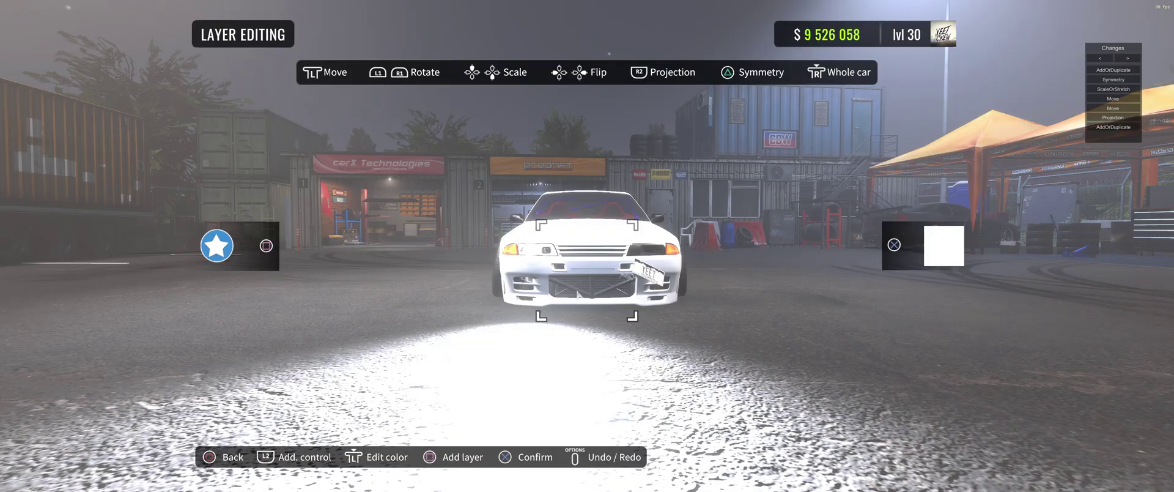
{"action": "key", "text": "y"}
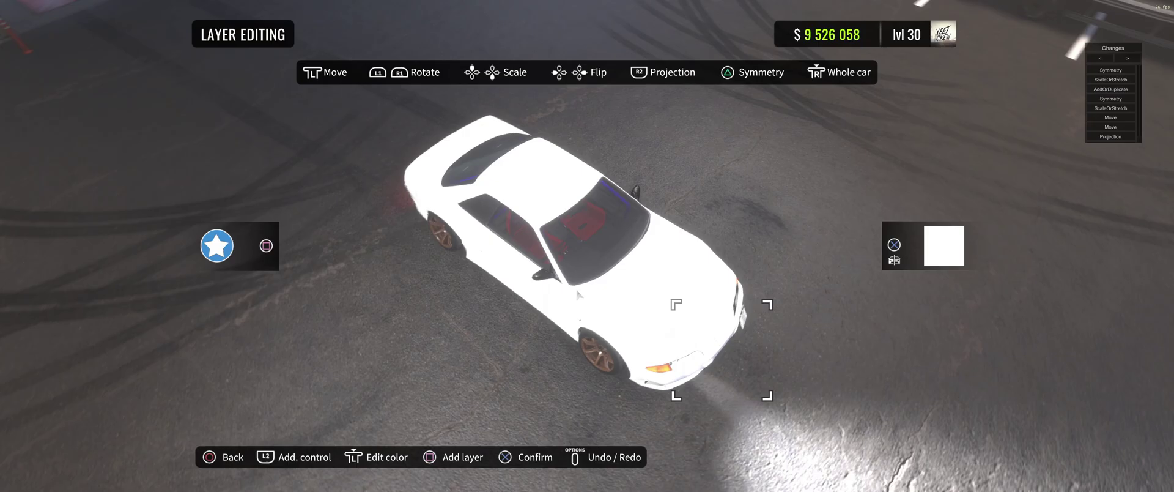
{"action": "key", "text": "space"}
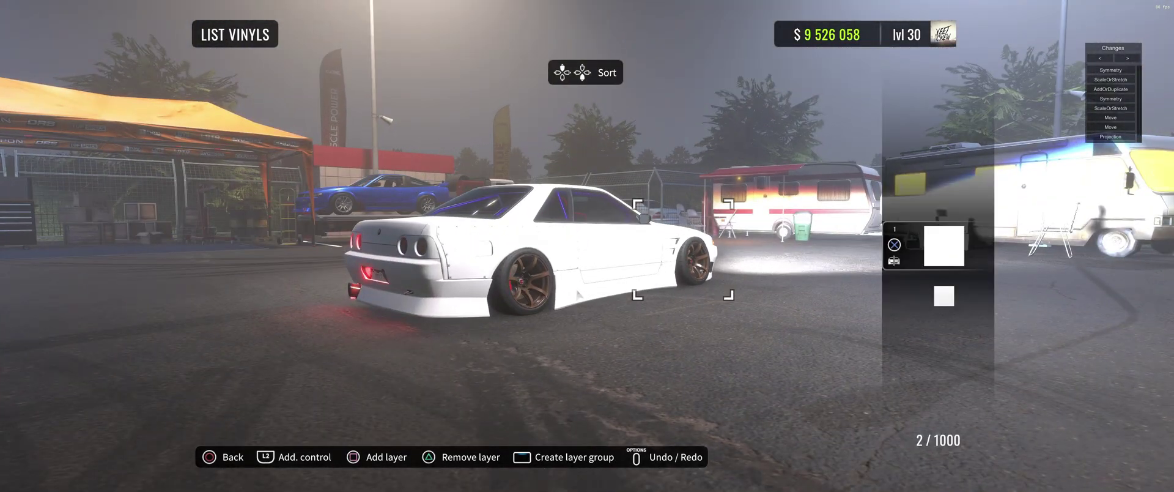
- Save the all-white livery as a design, check it around the car, and return to the garage
{"action": "key", "text": "Escape"}
{"action": "key", "text": "Return"}
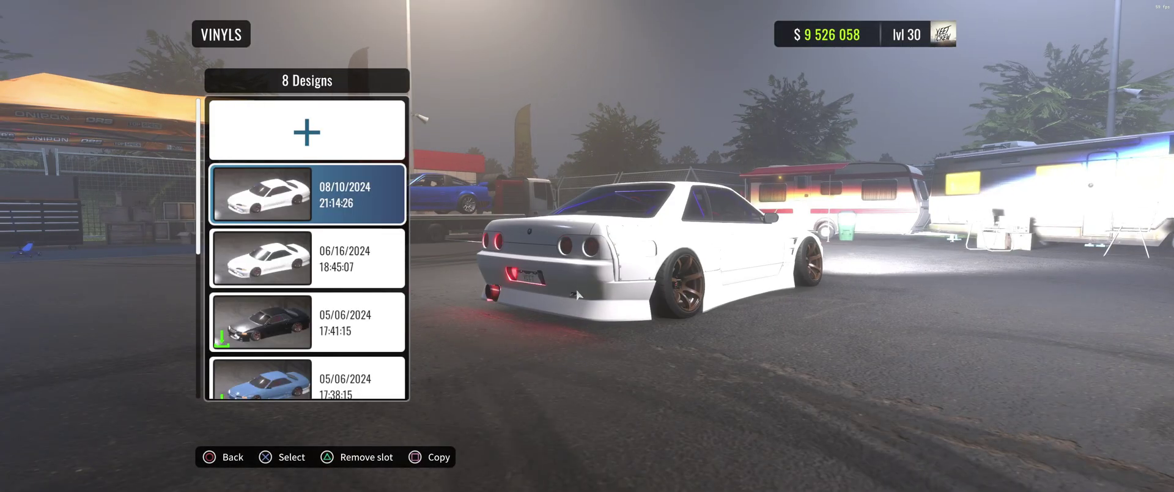
{"action": "left_click_drag", "start_coordinate": [576, 295], "coordinate": [943, 238]}
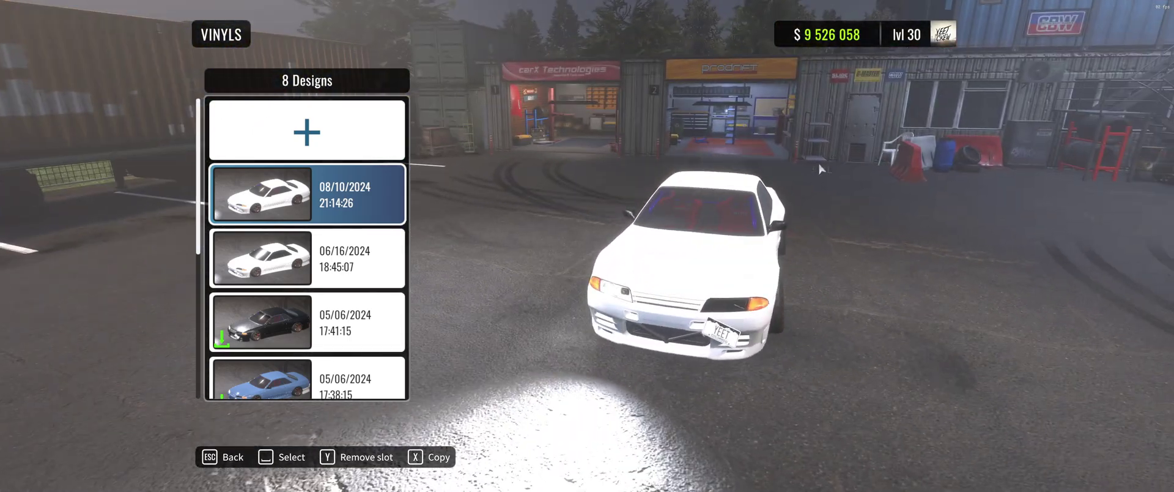
{"action": "key", "text": "Escape"}
{"action": "key", "text": "Escape"}
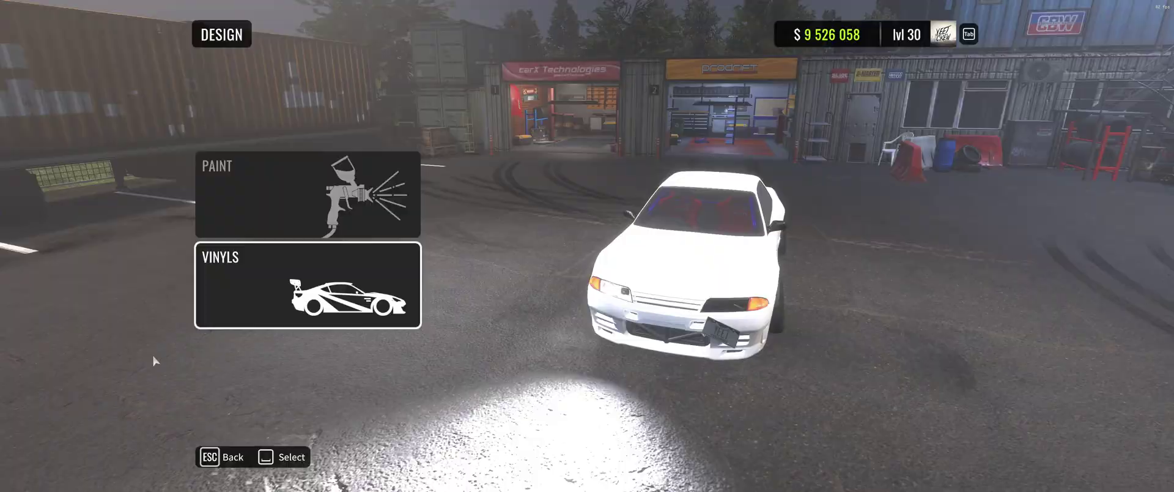
- Open the Kino mod's tools and dump the car's full model and livery
{"action": "key", "text": "F1"}
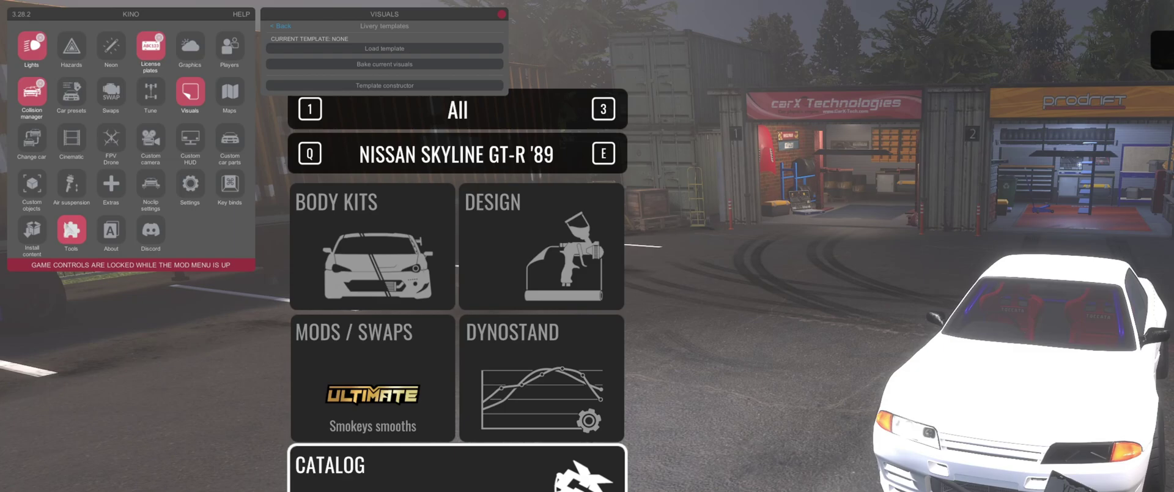
{"action": "left_click", "coordinate": [67, 234]}
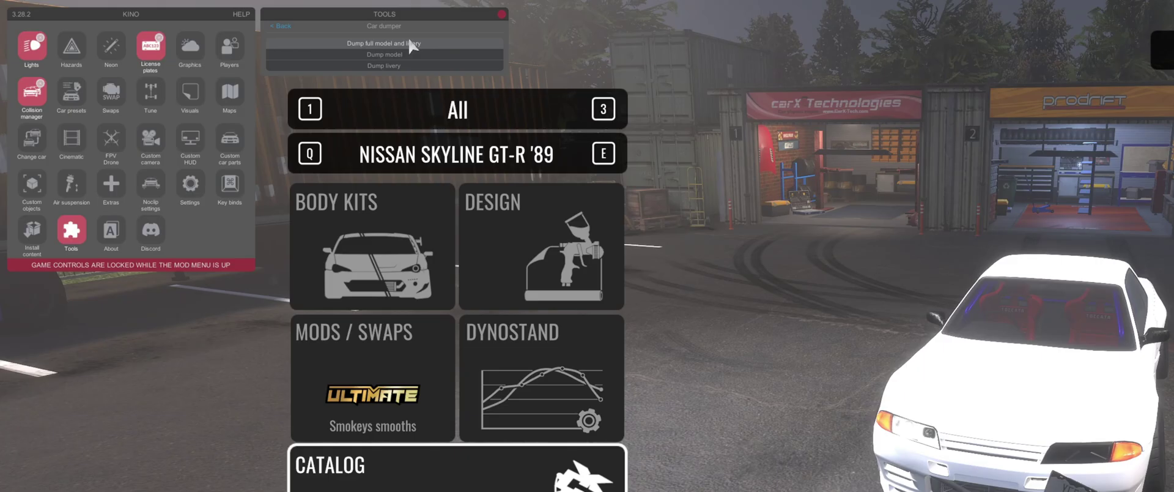
{"action": "left_click", "coordinate": [394, 44]}
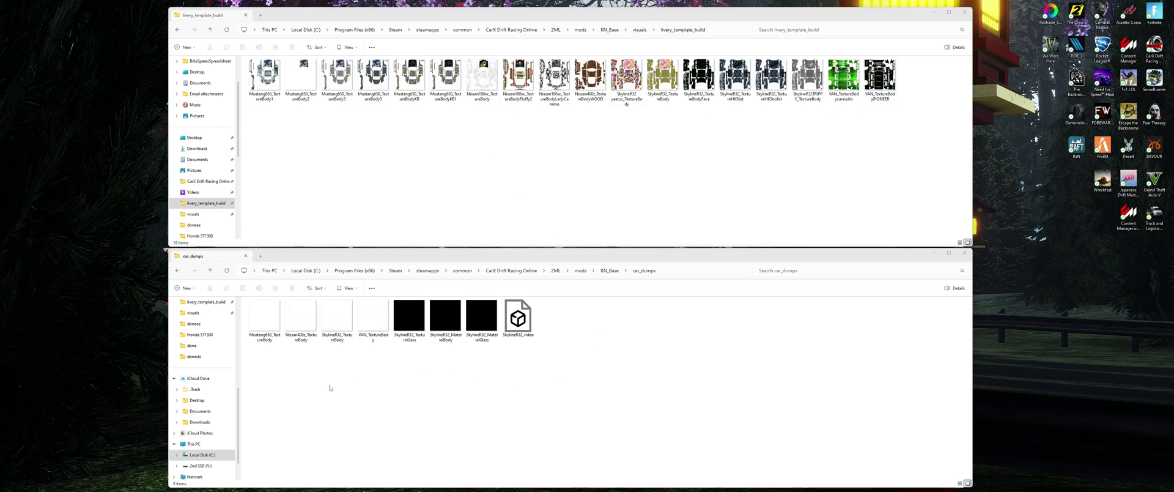
- Open the SkylineR32_TextureBody image from the car_dumps folder in GIMP
{"action": "right_click", "coordinate": [338, 322]}
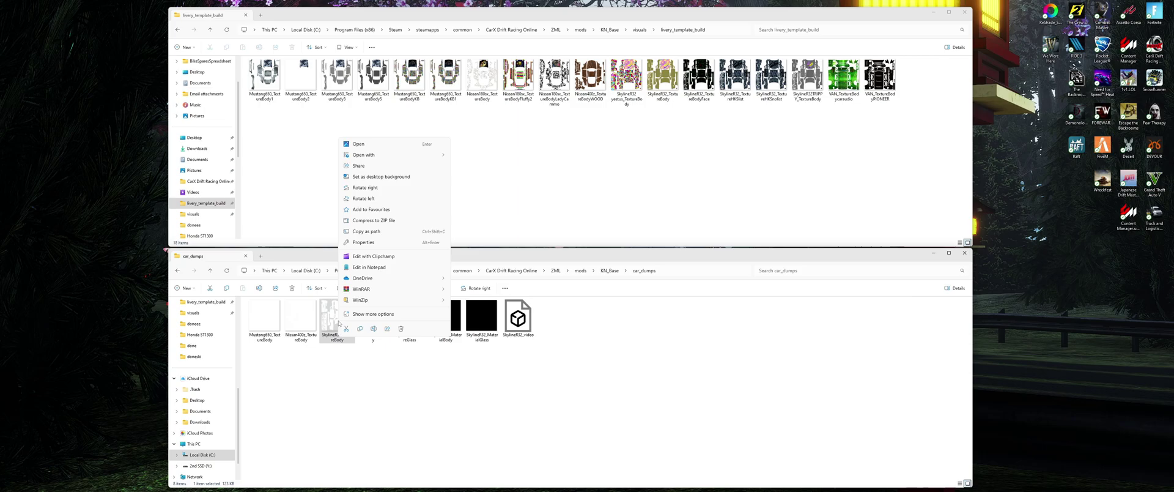
{"action": "mouse_move", "coordinate": [391, 157]}
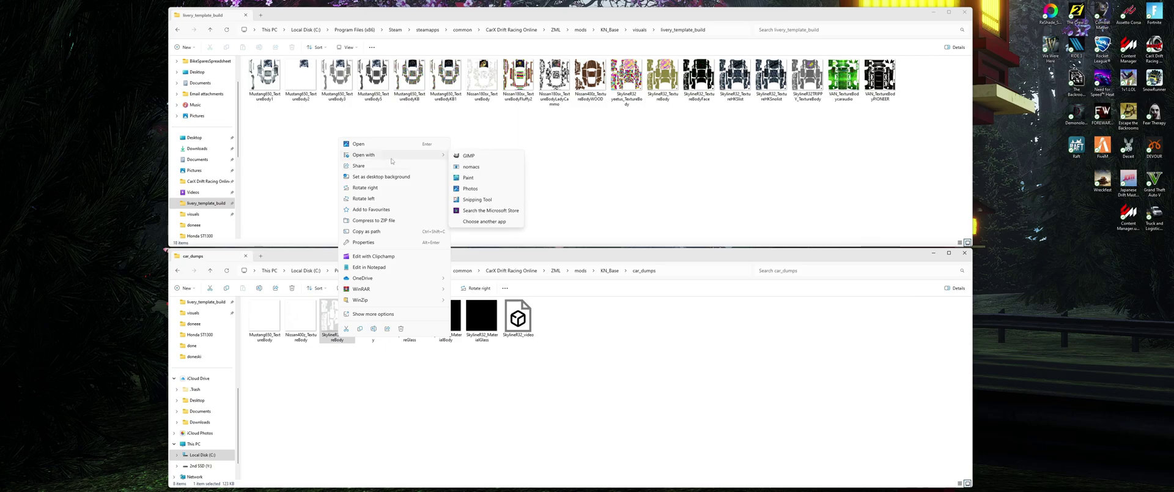
{"action": "left_click", "coordinate": [483, 155]}
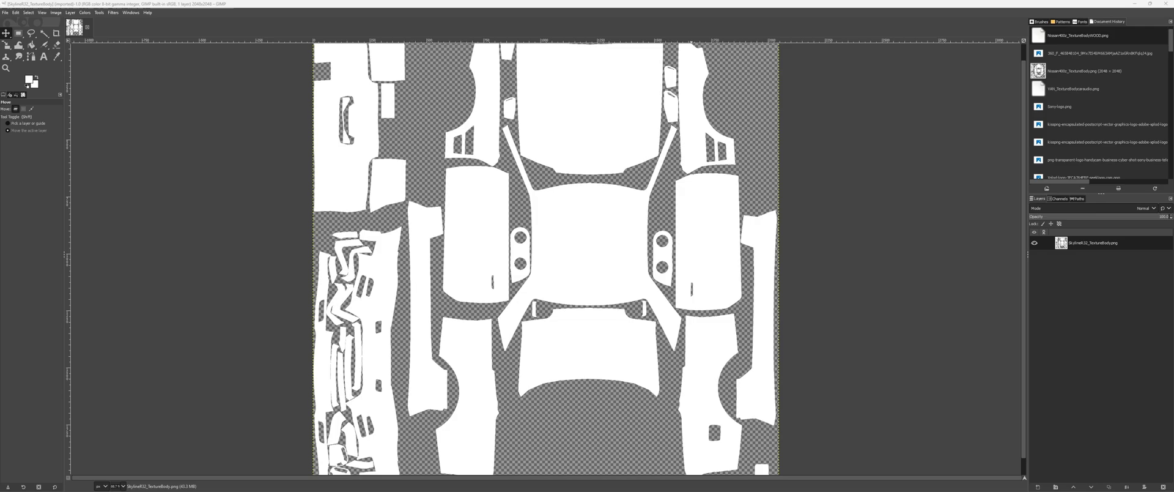
- Bring the wood-grain picture from the Downloads folder into the body texture as a new layer and place it across the roof panel
{"action": "left_click_drag", "start_coordinate": [621, 122], "coordinate": [838, 112]}
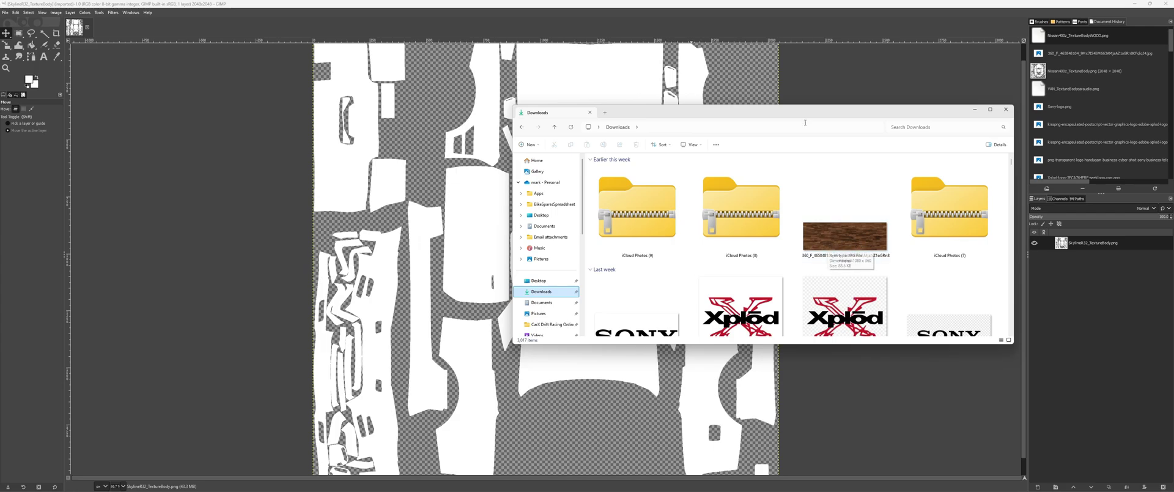
{"action": "left_click_drag", "start_coordinate": [512, 165], "coordinate": [681, 165]}
{"action": "left_click_drag", "start_coordinate": [840, 115], "coordinate": [971, 65]}
{"action": "scroll", "coordinate": [1062, 184], "scroll_direction": "down", "scroll_amount": 1}
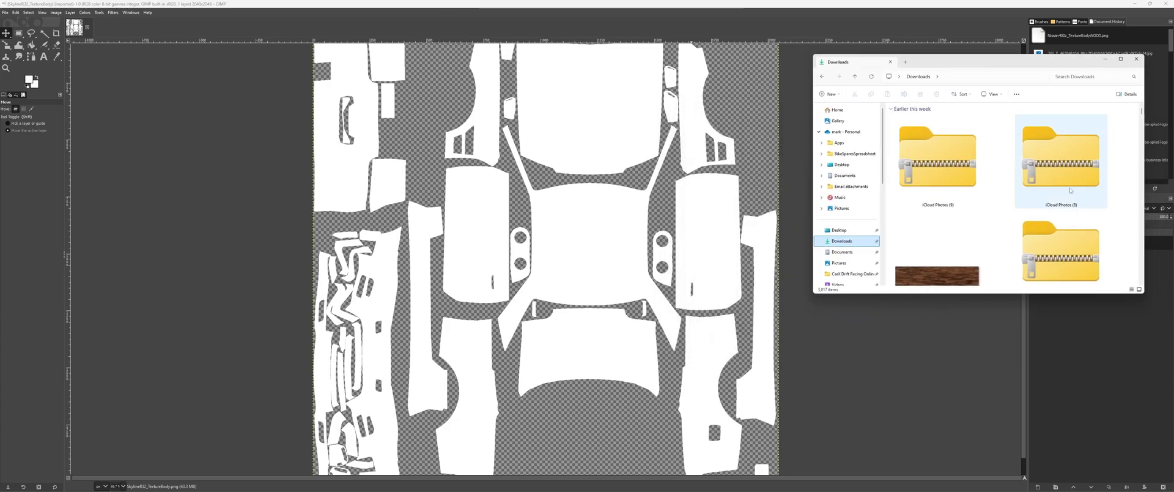
{"action": "left_click_drag", "start_coordinate": [943, 257], "coordinate": [533, 226]}
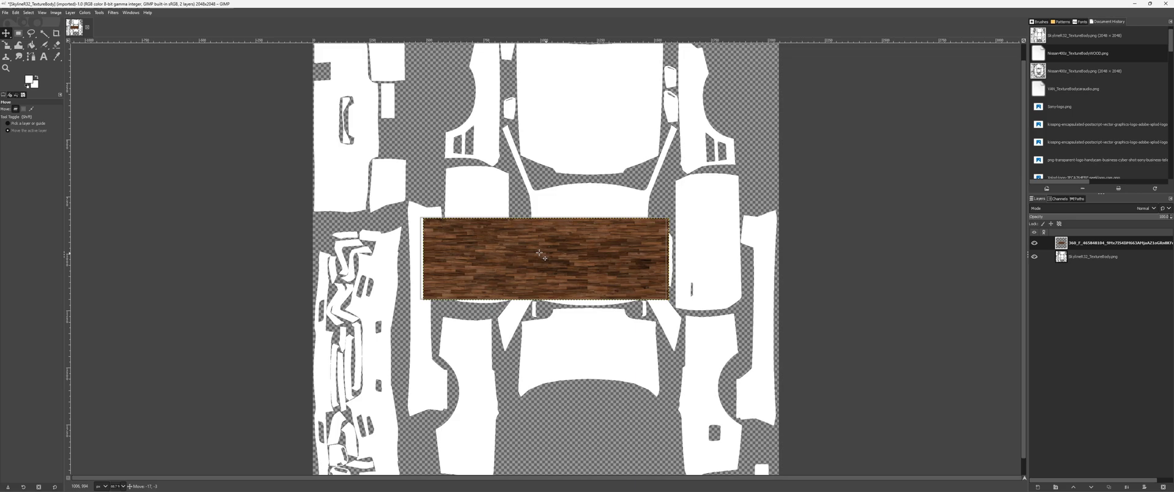
{"action": "left_click_drag", "start_coordinate": [540, 292], "coordinate": [562, 199]}
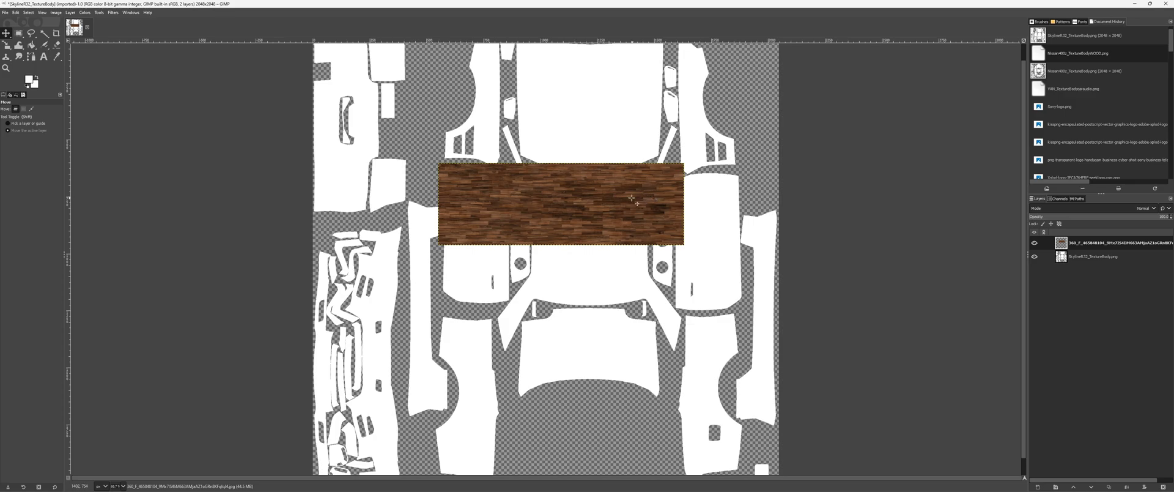
{"action": "left_click_drag", "start_coordinate": [632, 198], "coordinate": [635, 225]}
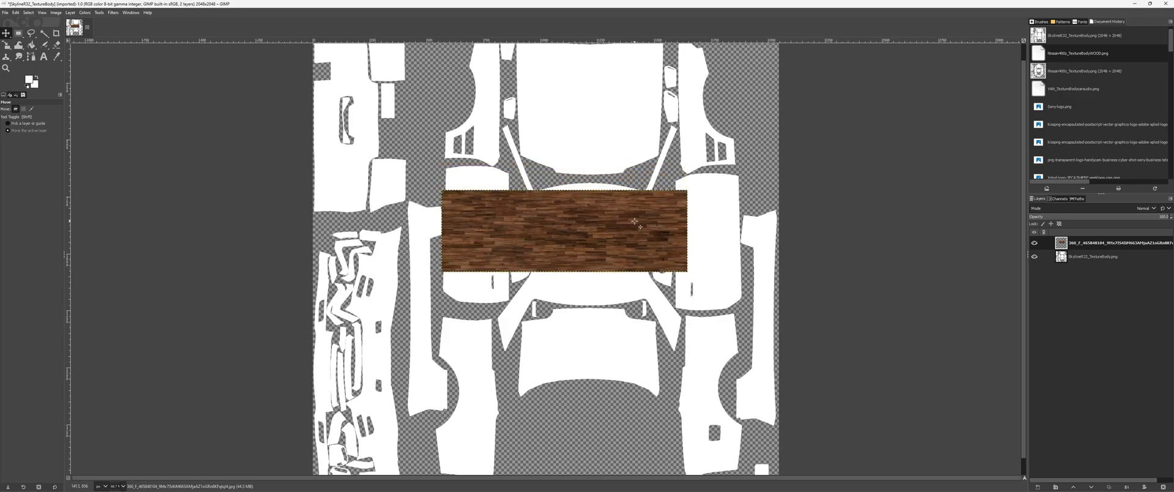
- Rotate the wood-grain layer by 90 degrees and move it up over the hood and roof panels
{"action": "key", "text": "shift+r"}
{"action": "left_click", "coordinate": [636, 224]}
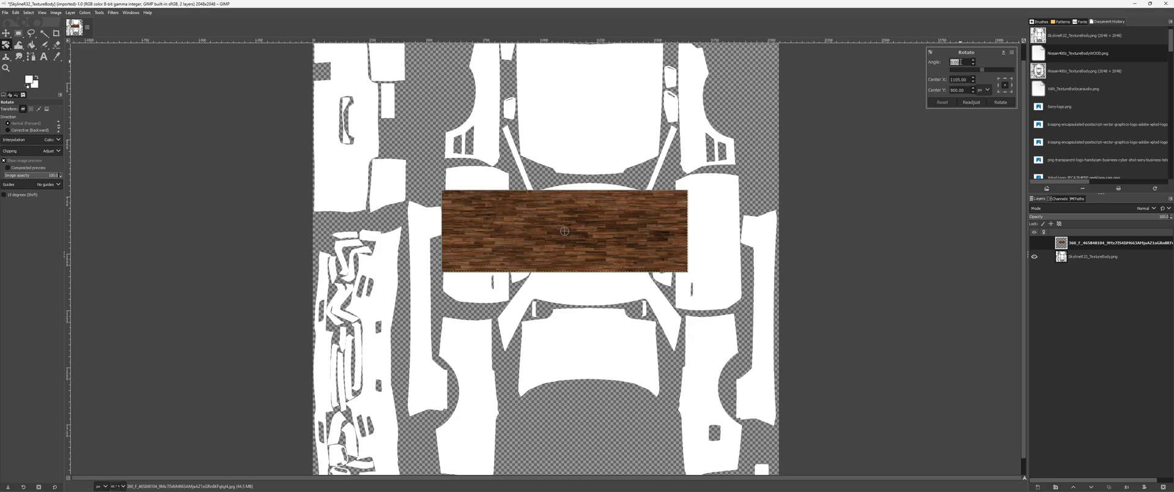
{"action": "type", "text": "90"}
{"action": "key", "text": "Tab"}
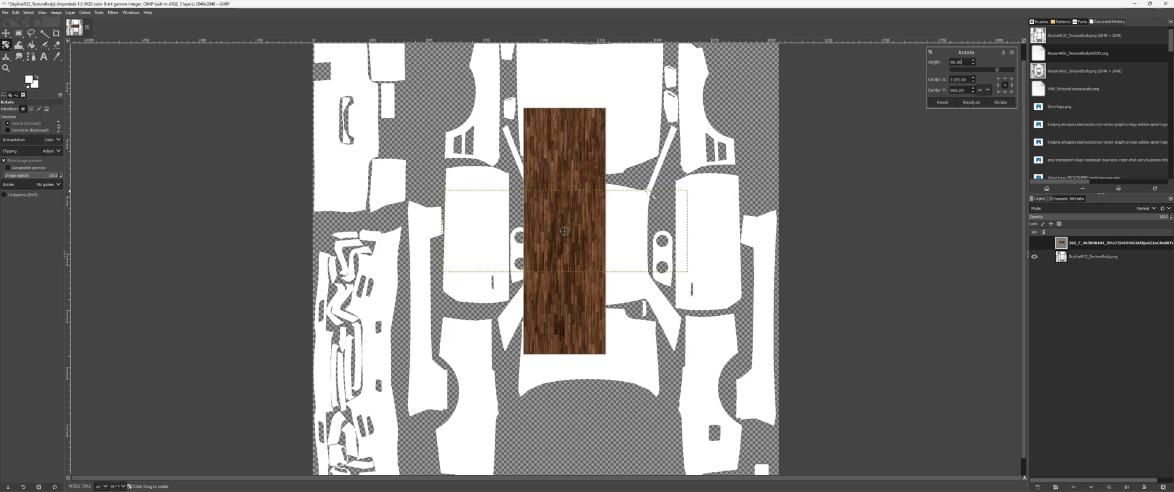
{"action": "left_click", "coordinate": [6, 33]}
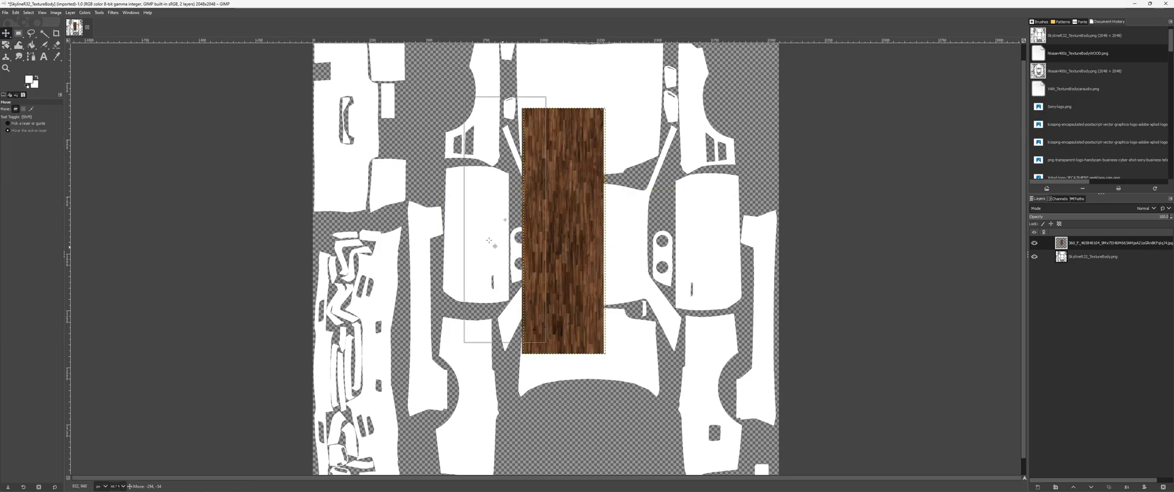
{"action": "left_click_drag", "start_coordinate": [568, 256], "coordinate": [563, 191]}
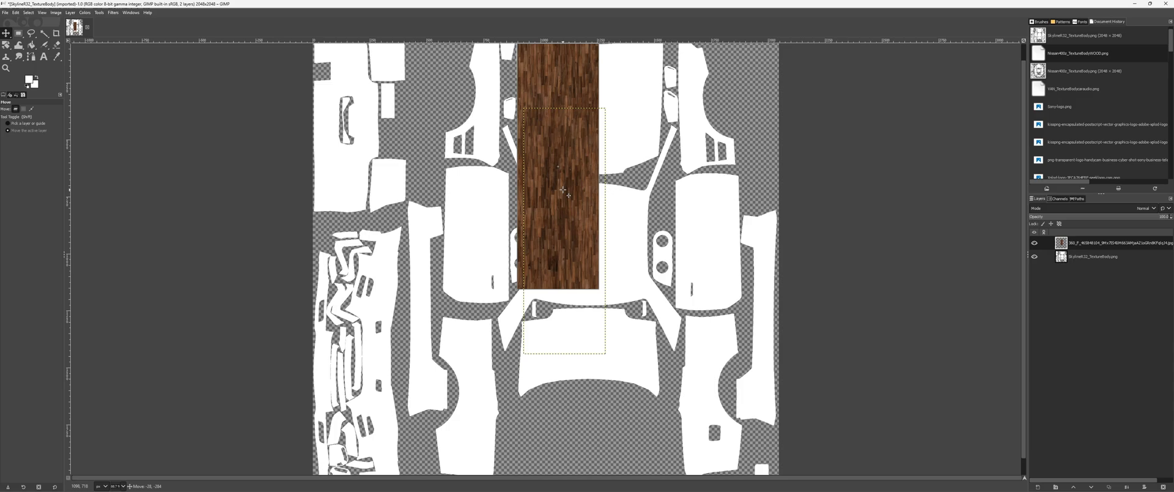
- Enlarge the wood-grain layer to about 510 px wide and align its top with the texture's upper edge
{"action": "key", "text": "shift+s"}
{"action": "left_click", "coordinate": [570, 205]}
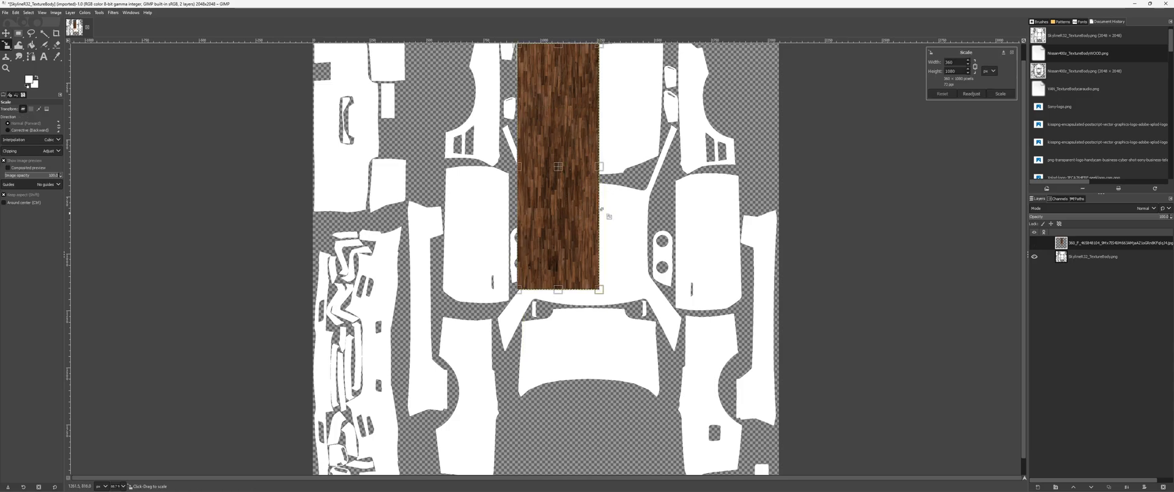
{"action": "left_click_drag", "start_coordinate": [609, 297], "coordinate": [708, 387]}
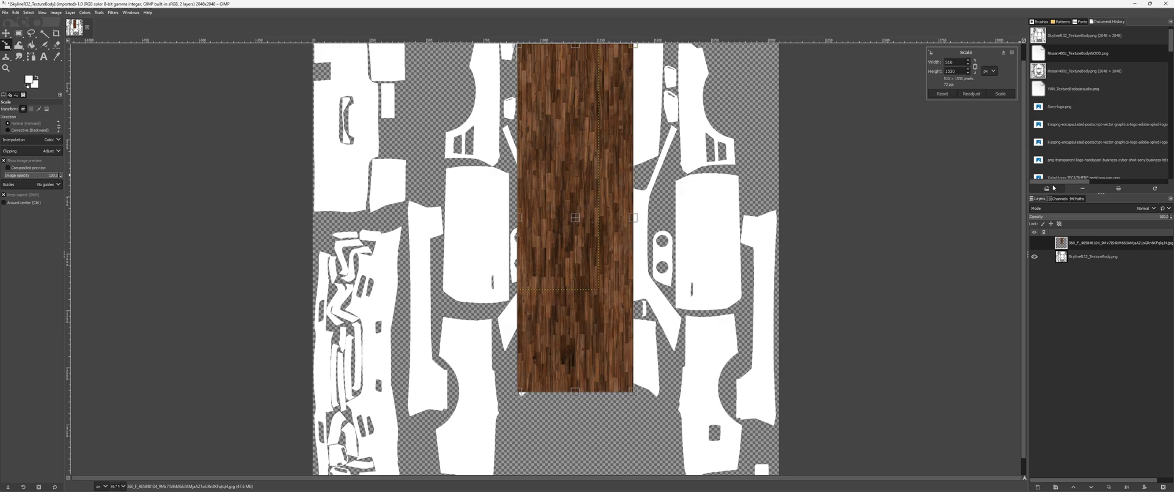
{"action": "left_click", "coordinate": [42, 12]}
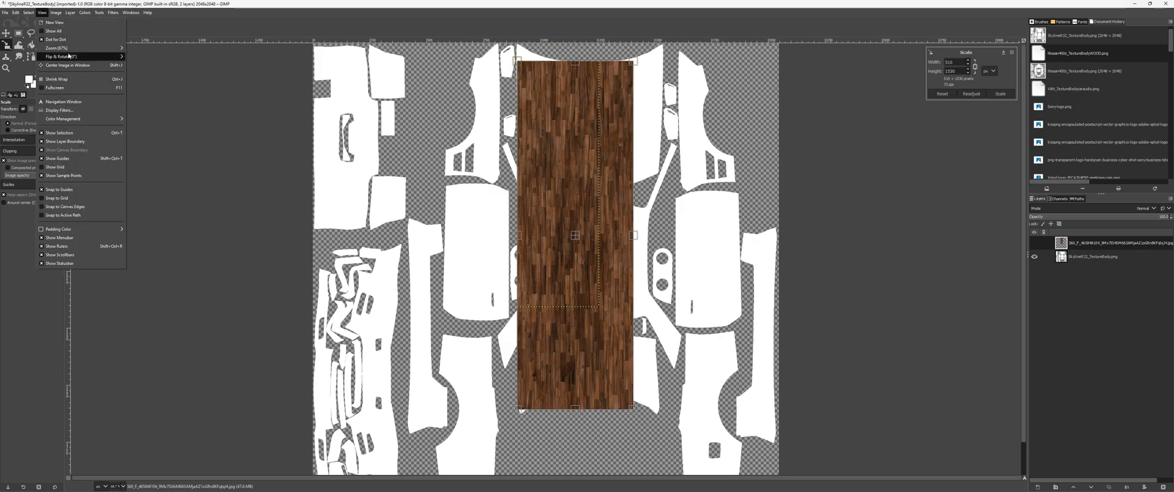
{"action": "mouse_move", "coordinate": [79, 48]}
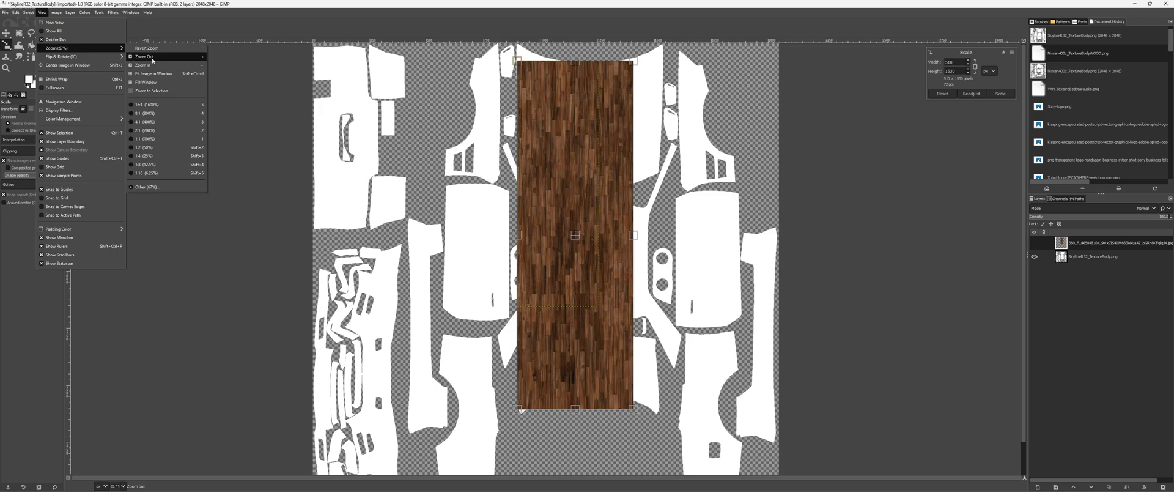
{"action": "left_click", "coordinate": [171, 57]}
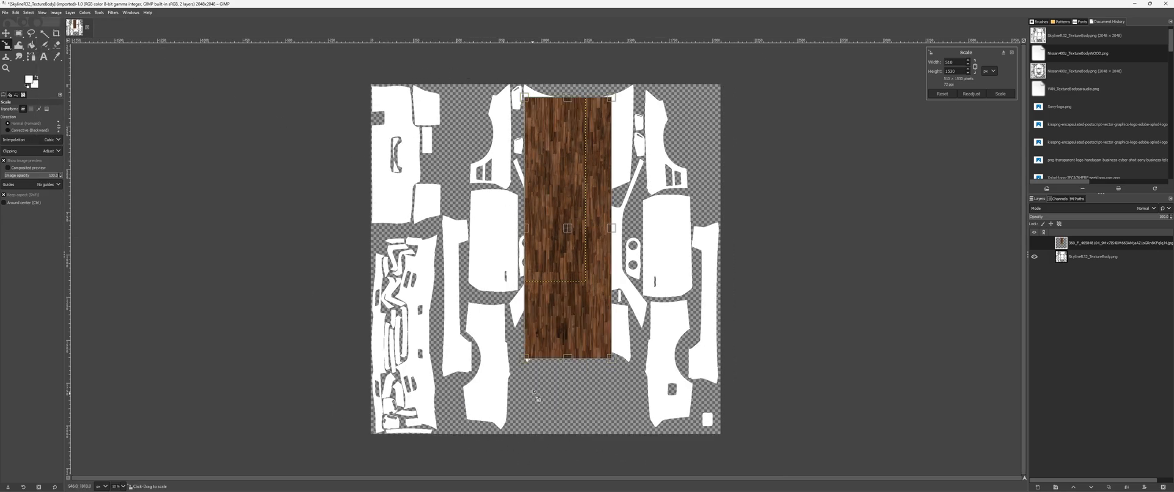
{"action": "key", "text": "m"}
{"action": "left_click_drag", "start_coordinate": [570, 249], "coordinate": [538, 259]}
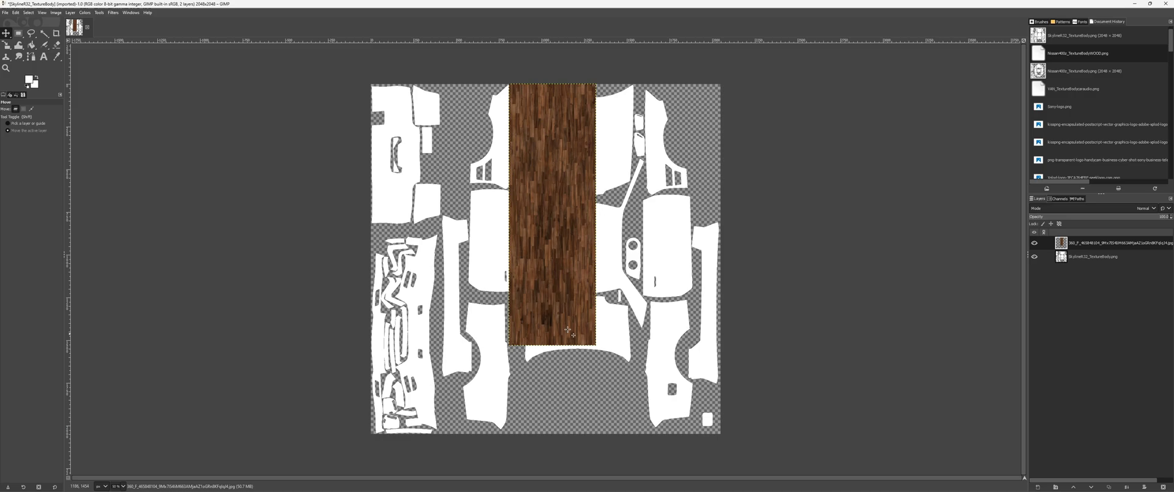
- Enlarge the wood-grain layer to about 812 px wide so it covers the hood, roof and trunk panels
{"action": "key", "text": "shift+s"}
{"action": "left_click", "coordinate": [253, 200]}
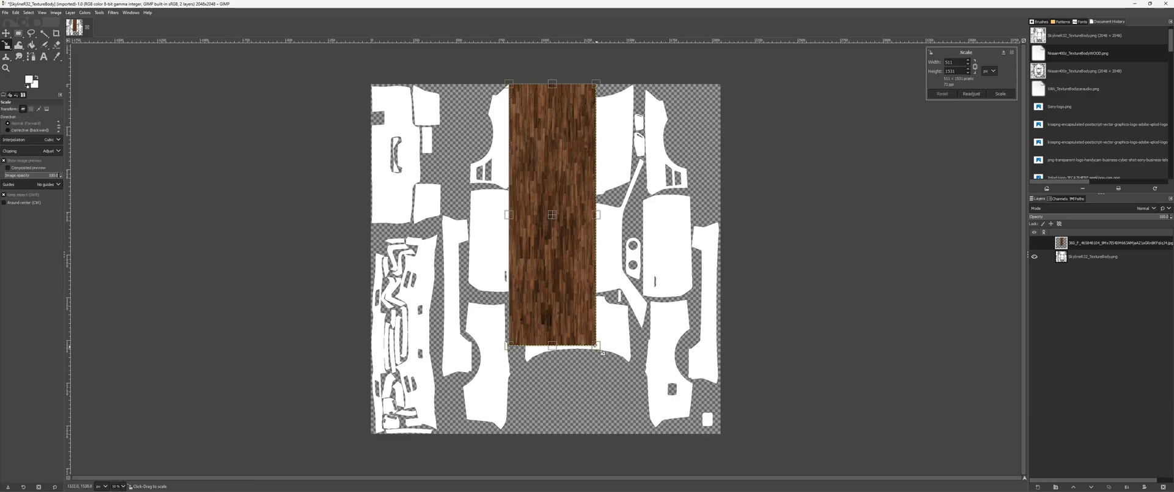
{"action": "left_click_drag", "start_coordinate": [603, 353], "coordinate": [870, 427]}
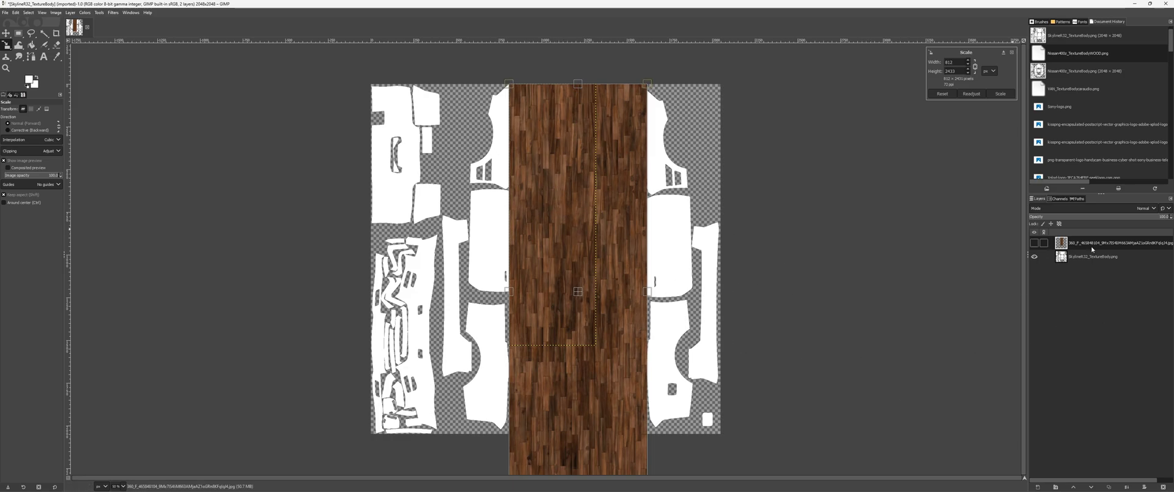
{"action": "left_click", "coordinate": [6, 35]}
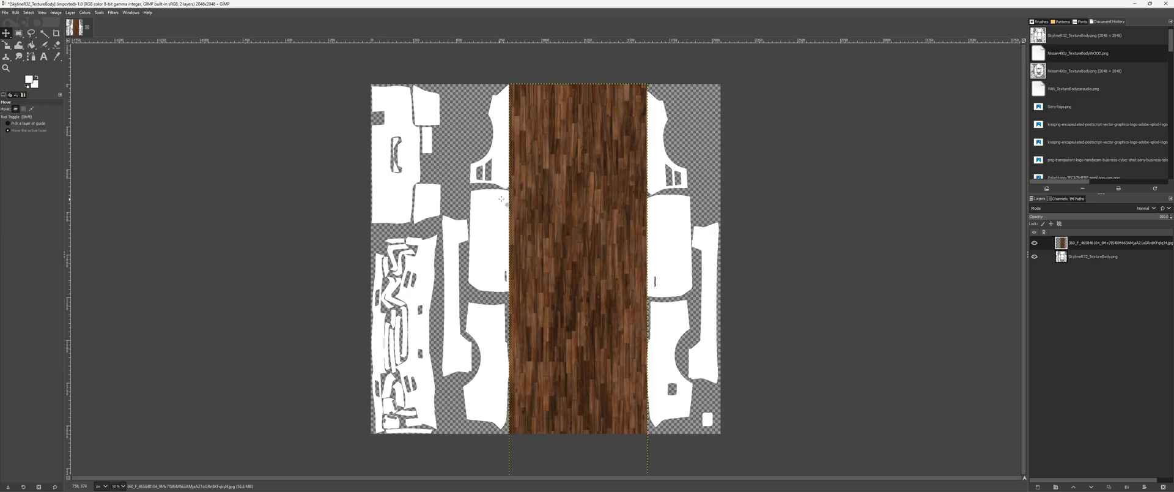
- Set the wood-grain layer's blending mode to Multiply
{"action": "mouse_move", "coordinate": [579, 193]}
{"action": "left_mouse_down"}
{"action": "mouse_move", "coordinate": [576, 260]}
{"action": "mouse_move", "coordinate": [580, 194]}
{"action": "left_mouse_up"}
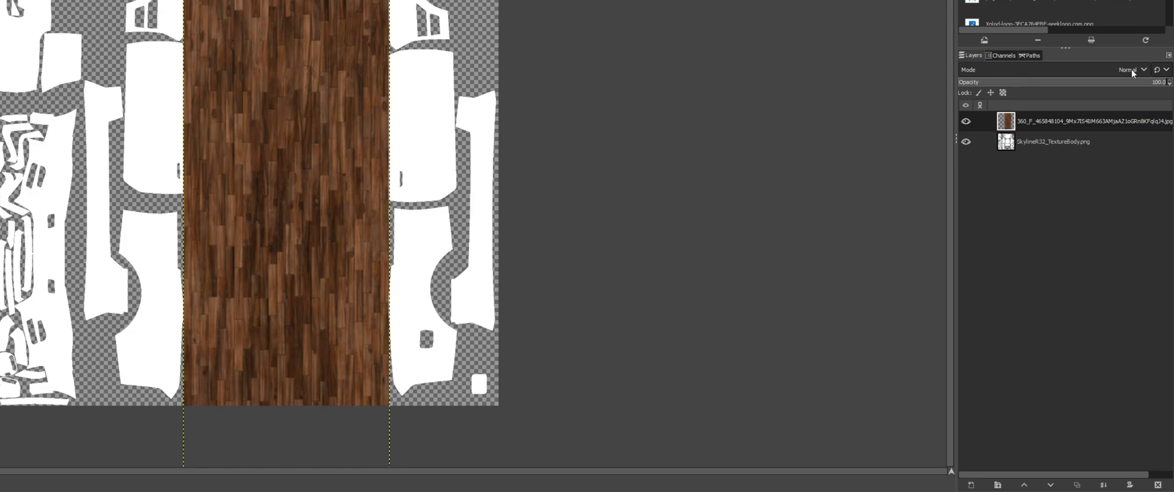
{"action": "left_click", "coordinate": [1145, 208]}
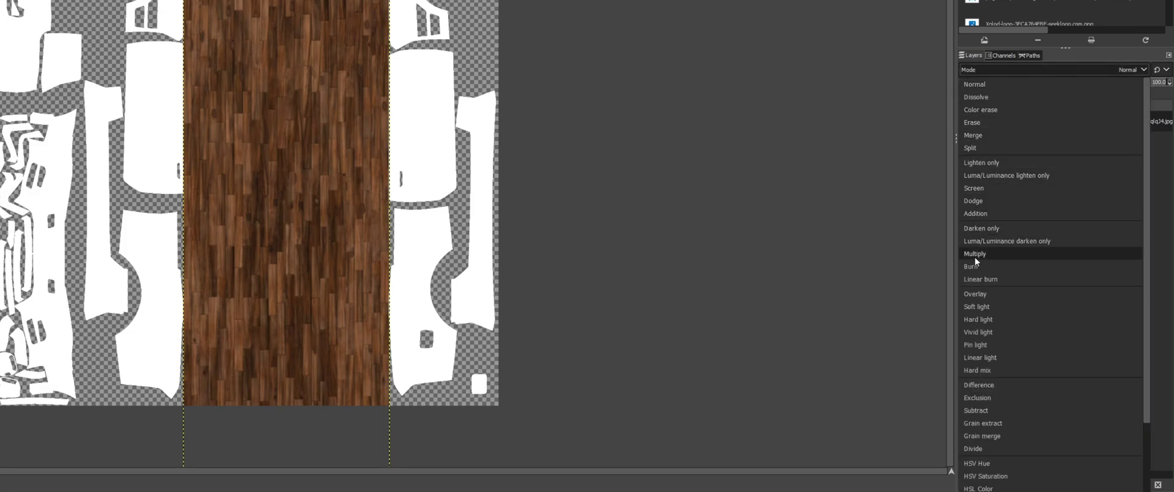
{"action": "left_click", "coordinate": [975, 256]}
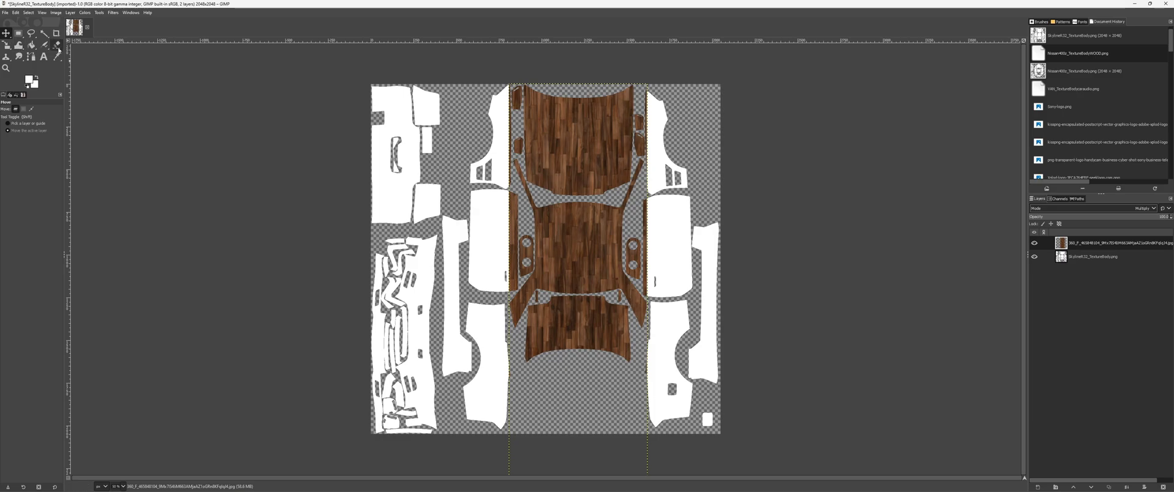
- Erase the wood grain that spills onto the inner edges of the side panels on both sides of the body
{"action": "left_click", "coordinate": [57, 45]}
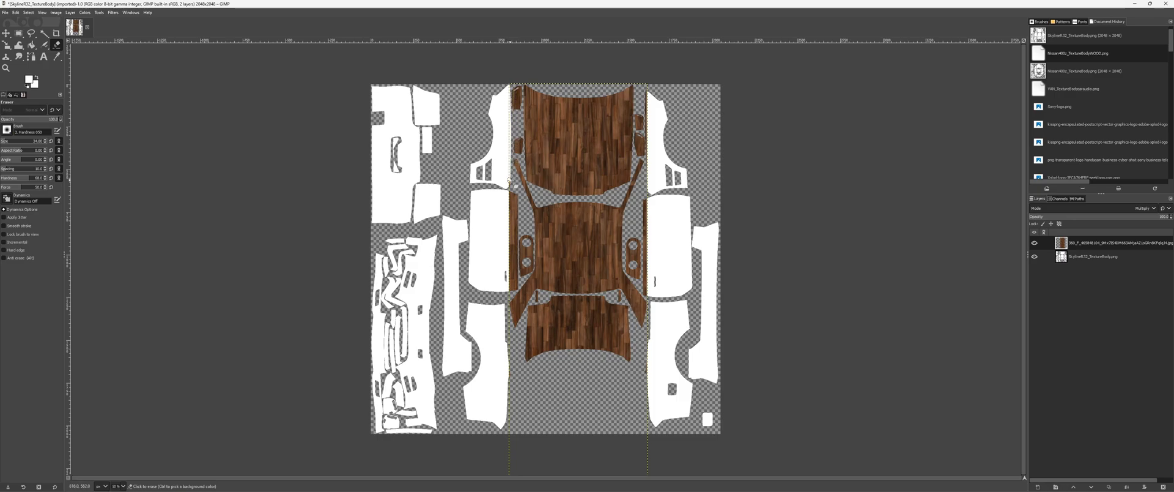
{"action": "left_click", "coordinate": [660, 104]}
{"action": "left_click_drag", "start_coordinate": [647, 188], "coordinate": [644, 222]}
{"action": "left_click_drag", "start_coordinate": [650, 259], "coordinate": [651, 282]}
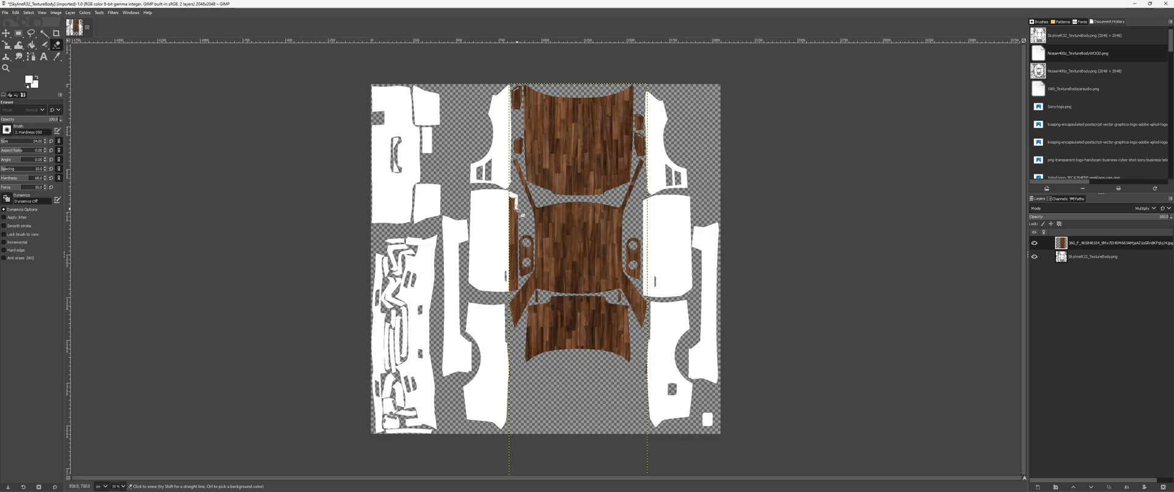
{"action": "left_click_drag", "start_coordinate": [518, 211], "coordinate": [517, 246]}
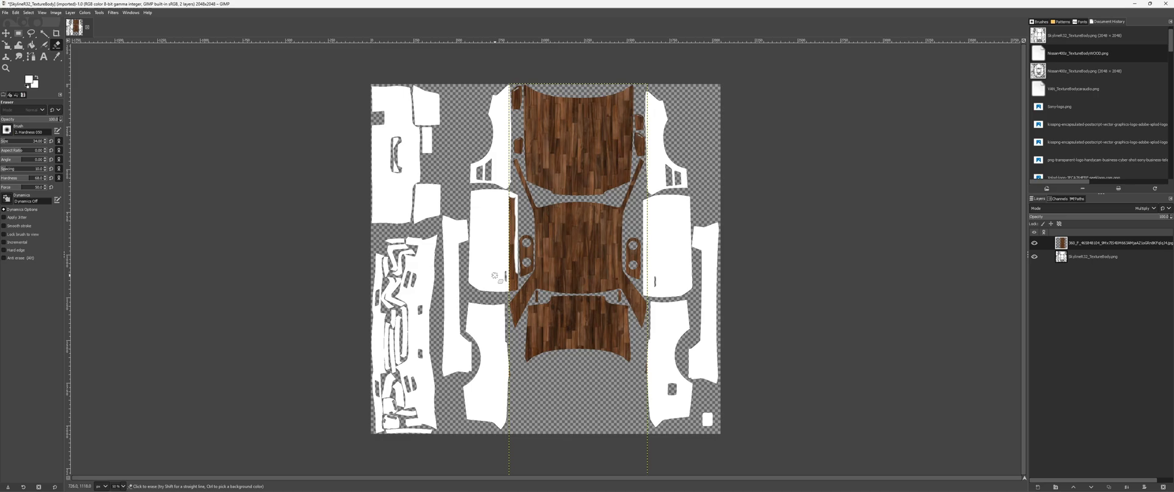
{"action": "key", "text": "ctrl+z"}
{"action": "mouse_move", "coordinate": [515, 286]}
{"action": "left_mouse_down"}
{"action": "mouse_move", "coordinate": [512, 197]}
{"action": "mouse_move", "coordinate": [522, 245]}
{"action": "mouse_move", "coordinate": [515, 212]}
{"action": "mouse_move", "coordinate": [514, 259]}
{"action": "left_mouse_up"}
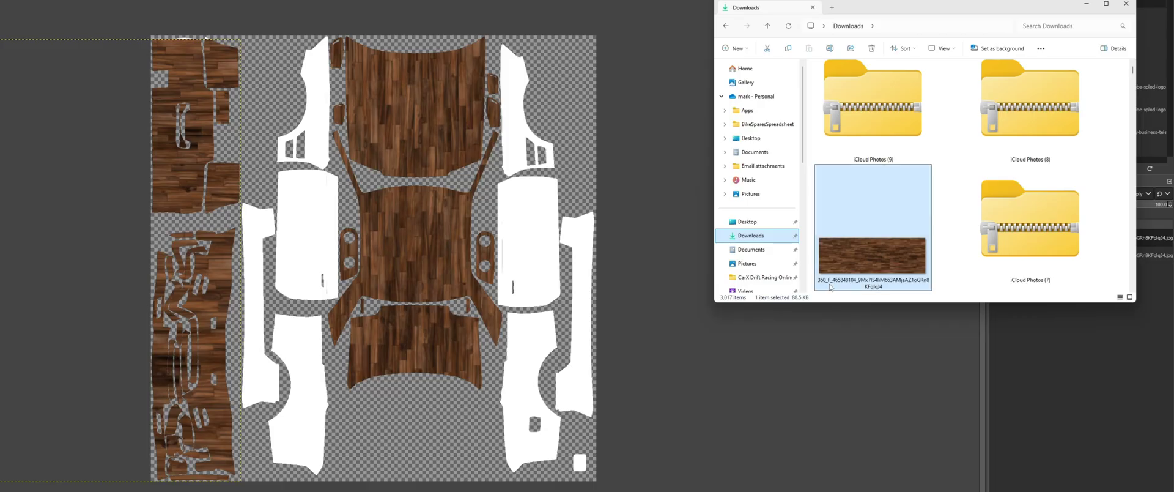
- Try to place a pasted copy of the wood-grain layer over the upper-right side panels
{"action": "key", "text": "shift+s"}
{"action": "mouse_move", "coordinate": [328, 269]}
{"action": "left_mouse_down"}
{"action": "mouse_move", "coordinate": [362, 349]}
{"action": "mouse_move", "coordinate": [329, 270]}
{"action": "left_mouse_up"}
{"action": "key", "text": "ctrl+v"}
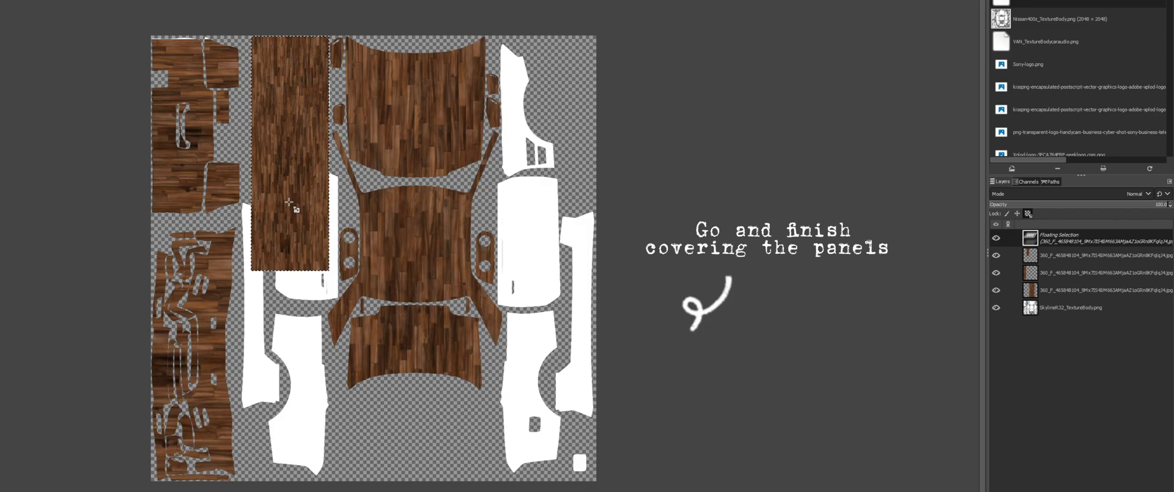
{"action": "left_click_drag", "start_coordinate": [294, 210], "coordinate": [540, 215]}
{"action": "key", "text": "ctrl+z"}
- Enlarge the wood-grain layer to cover the upper-left side panels and place a pasted copy over the upper-right ones
{"action": "key", "text": "shift+s"}
{"action": "left_click", "coordinate": [328, 269]}
{"action": "left_click_drag", "start_coordinate": [328, 269], "coordinate": [338, 306]}
{"action": "key", "text": "Return"}
{"action": "key", "text": "ctrl+v"}
{"action": "left_click_drag", "start_coordinate": [295, 171], "coordinate": [540, 172]}
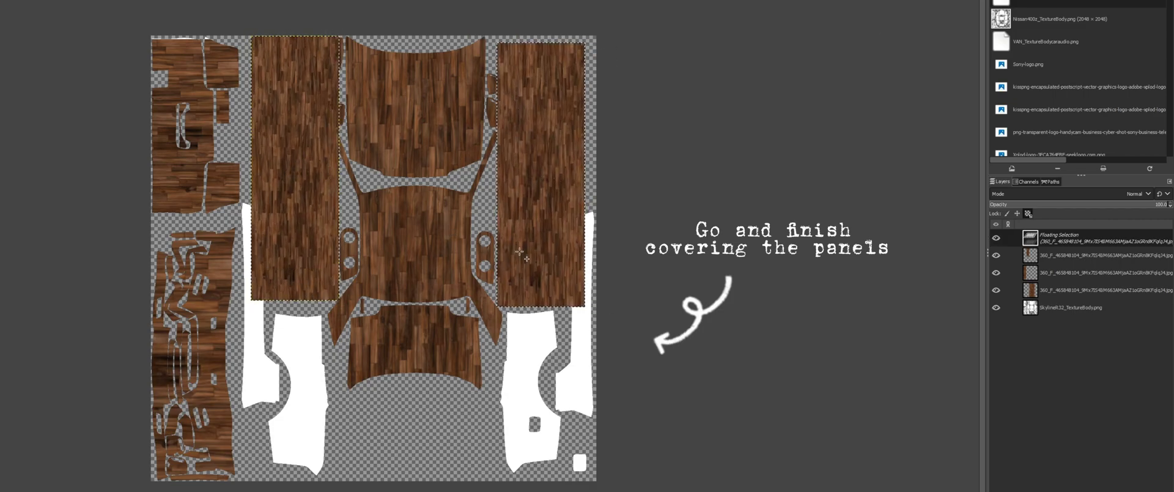
- Anchor the pasted wood grain and erase its excess around the side panels and neighbouring parts
{"action": "key", "text": "ctrl+h"}
{"action": "key", "text": "shift+e"}
{"action": "left_click_drag", "start_coordinate": [338, 61], "coordinate": [335, 44]}
{"action": "left_click_drag", "start_coordinate": [497, 106], "coordinate": [498, 123]}
{"action": "left_click_drag", "start_coordinate": [338, 109], "coordinate": [336, 147]}
{"action": "mouse_move", "coordinate": [578, 219]}
{"action": "left_mouse_down"}
{"action": "mouse_move", "coordinate": [565, 230]}
{"action": "mouse_move", "coordinate": [578, 303]}
{"action": "left_mouse_up"}
{"action": "left_click_drag", "start_coordinate": [272, 214], "coordinate": [257, 302]}
- Rotate the new wood-grain layer by 90 degrees and move it over the lower-left body panels
{"action": "key", "text": "shift+r"}
{"action": "left_click_drag", "start_coordinate": [441, 243], "coordinate": [356, 330]}
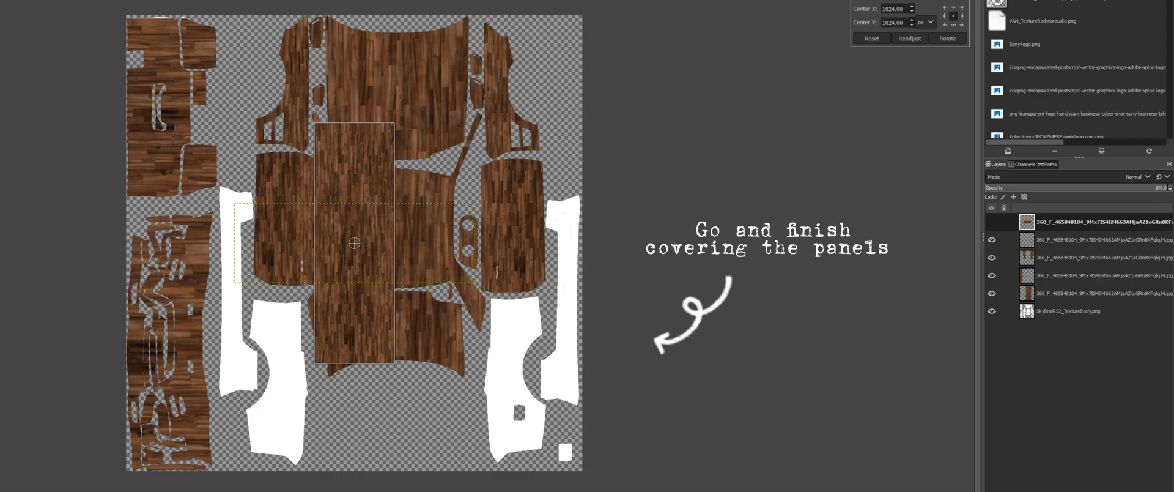
{"action": "key", "text": "Return"}
{"action": "left_click_drag", "start_coordinate": [356, 242], "coordinate": [258, 307]}
- Enlarge the wood-grain layer to fully cover the lower-left panels and tidy its overlap with the door panel
{"action": "key", "text": "shift+s"}
{"action": "left_click_drag", "start_coordinate": [299, 427], "coordinate": [310, 466]}
{"action": "key", "text": "Return"}
{"action": "mouse_move", "coordinate": [256, 190]}
{"action": "left_mouse_down"}
{"action": "mouse_move", "coordinate": [276, 284]}
{"action": "mouse_move", "coordinate": [262, 189]}
{"action": "mouse_move", "coordinate": [273, 241]}
{"action": "mouse_move", "coordinate": [307, 194]}
{"action": "left_mouse_up"}
- Bring the wood-grain picture in as another layer and scale it over the lower-right body panels
{"action": "key", "text": "alt+Tab"}
{"action": "left_click_drag", "start_coordinate": [865, 210], "coordinate": [355, 247]}
{"action": "left_click_drag", "start_coordinate": [354, 248], "coordinate": [544, 339]}
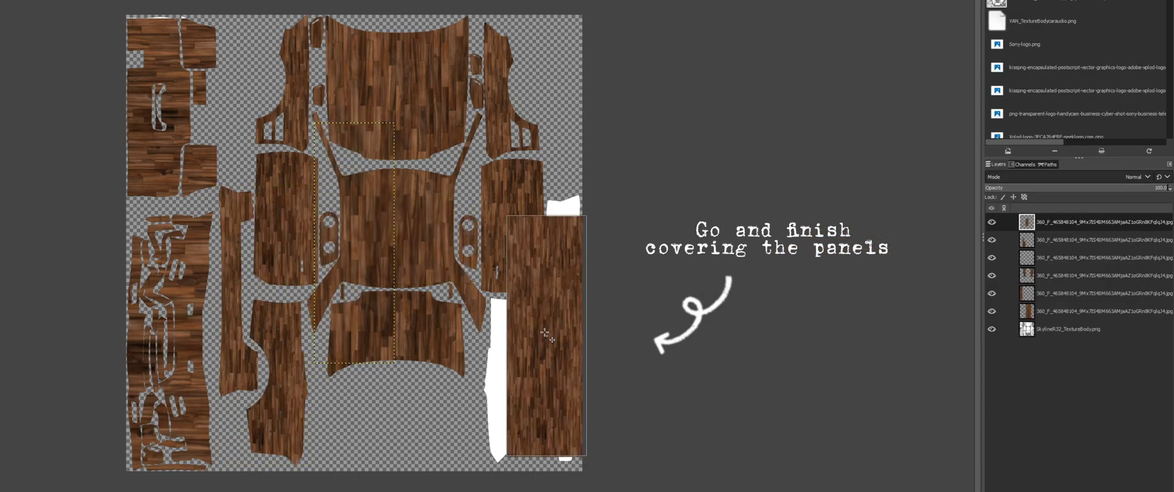
{"action": "key", "text": "shift+s"}
{"action": "left_click_drag", "start_coordinate": [508, 452], "coordinate": [430, 479]}
{"action": "key", "text": "Return"}
- Set the lower-right wood-grain layer's blending mode to Multiply and clean up its overlap with the door panel
{"action": "left_click", "coordinate": [1070, 176]}
{"action": "left_click", "coordinate": [1010, 360]}
{"action": "mouse_move", "coordinate": [483, 299]}
{"action": "left_mouse_down"}
{"action": "mouse_move", "coordinate": [520, 269]}
{"action": "mouse_move", "coordinate": [532, 211]}
{"action": "mouse_move", "coordinate": [490, 196]}
{"action": "left_mouse_up"}
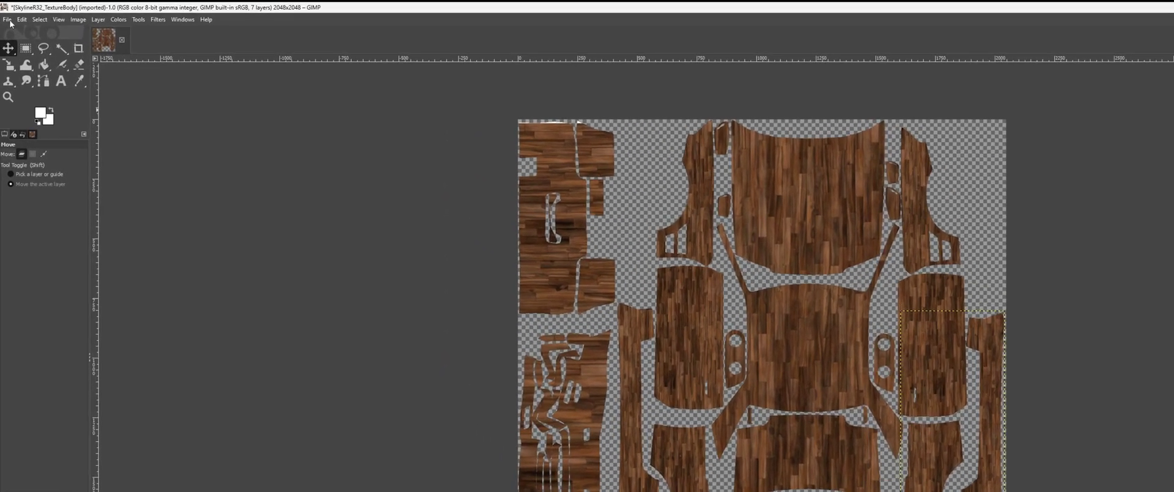
- Export the texture as SkylineR32_TextureBodyWOODY.png into the car_dumps folder with the default PNG options
{"action": "left_click", "coordinate": [8, 19]}
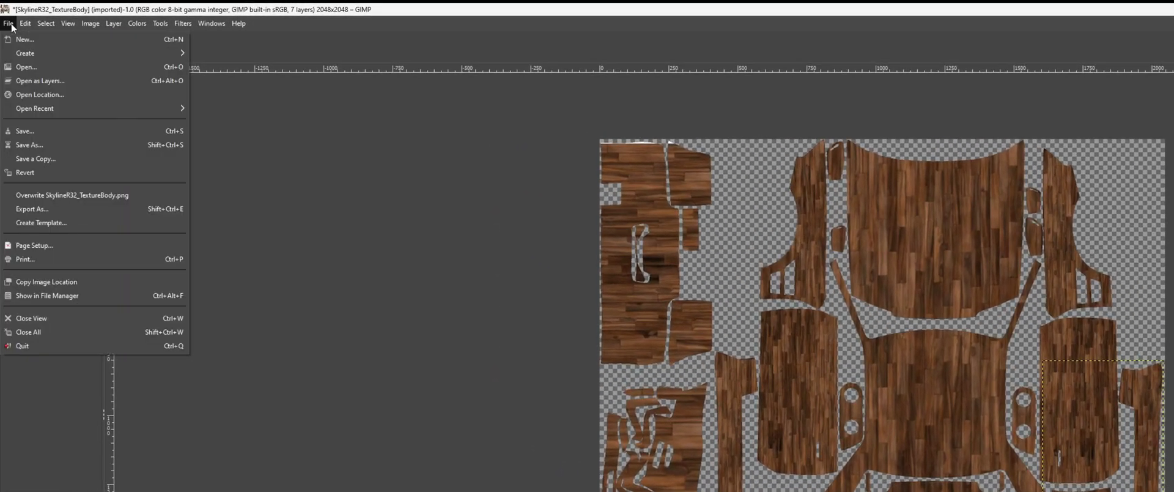
{"action": "left_click", "coordinate": [35, 210]}
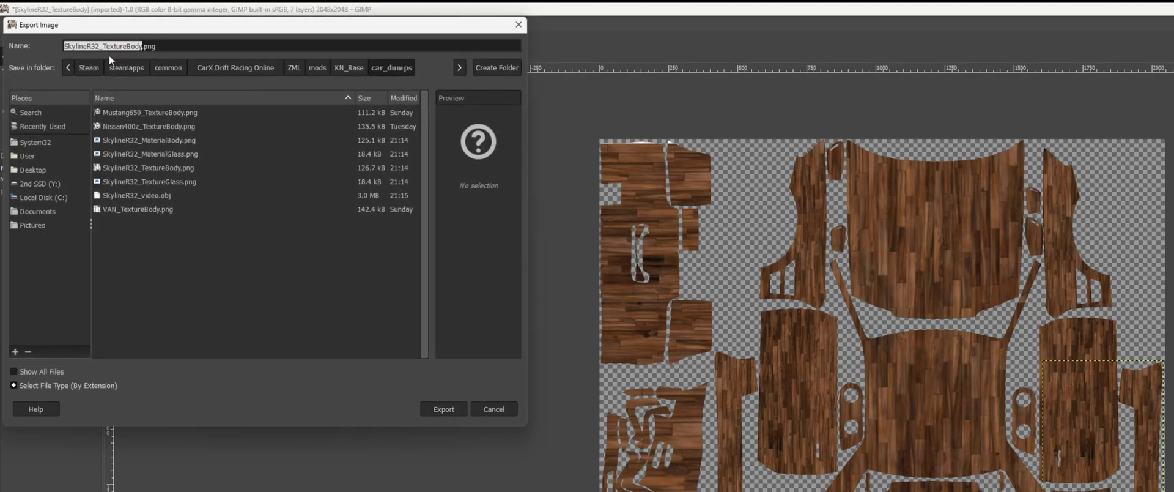
{"action": "left_click", "coordinate": [143, 46]}
{"action": "type", "text": "WOODY"}
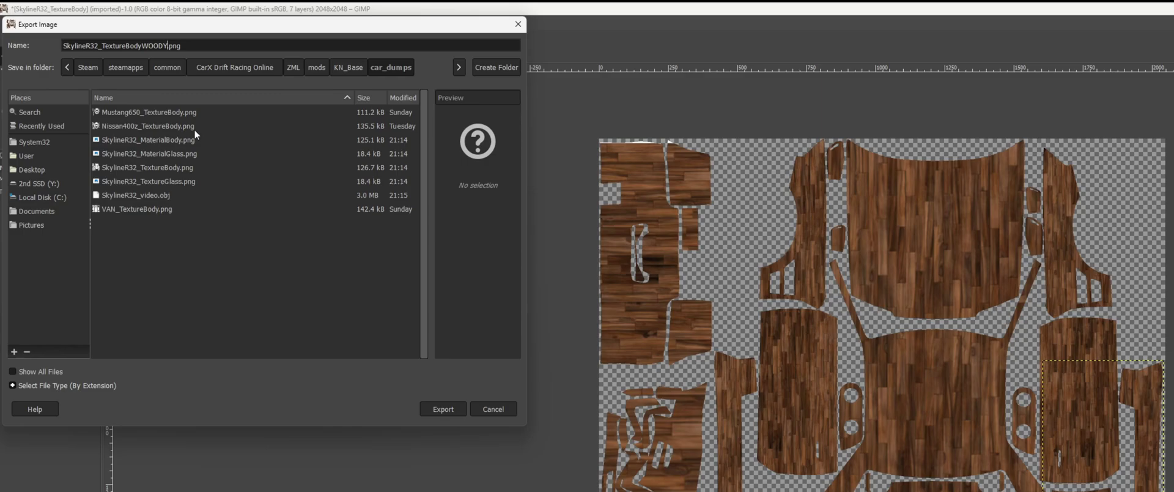
{"action": "left_click", "coordinate": [441, 409]}
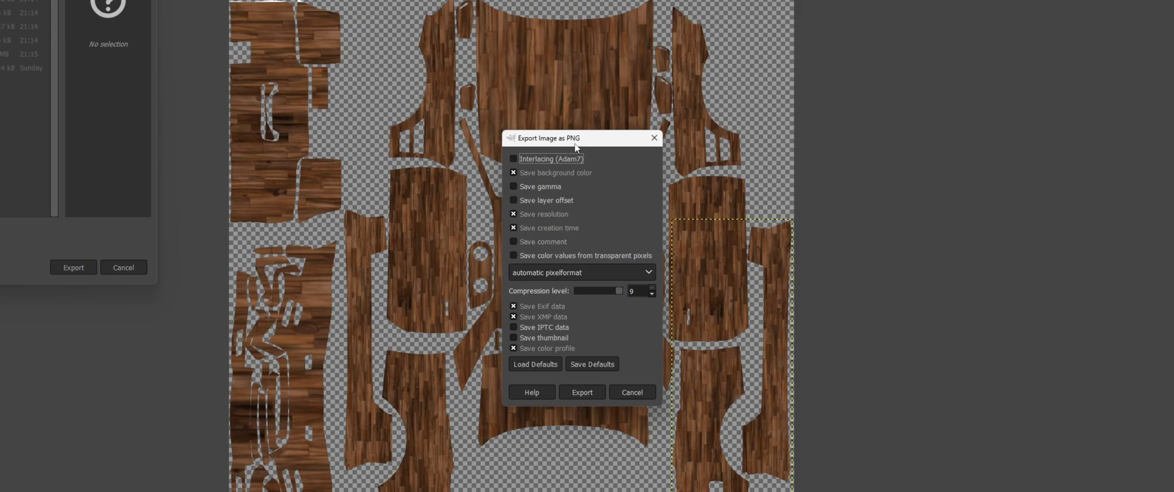
{"action": "left_click", "coordinate": [591, 393]}
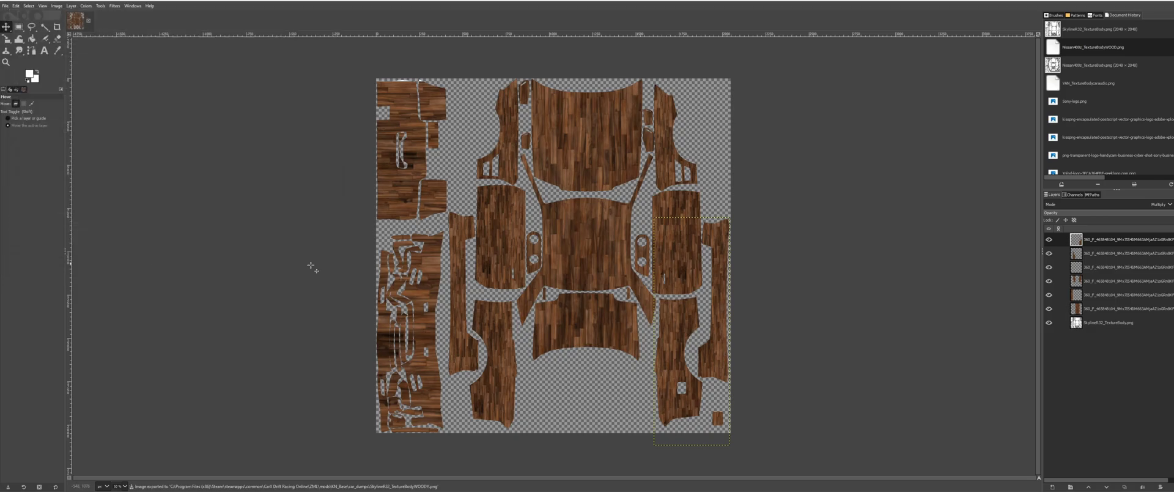
- Move the SkylineR32_TextureBodyWOODY image from the car_dumps folder to the livery_template_build folder
{"action": "left_click", "coordinate": [1153, 2]}
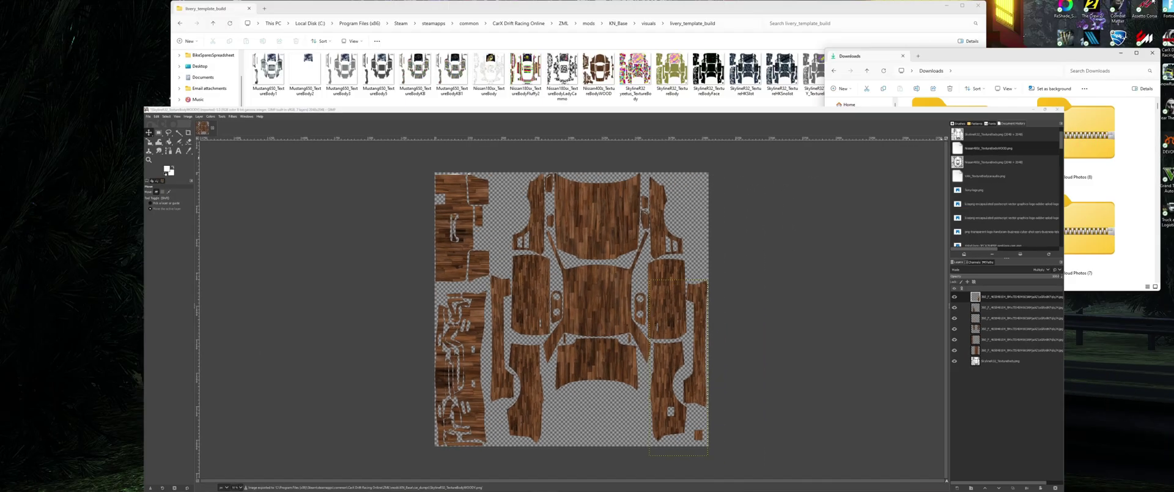
{"action": "left_click", "coordinate": [1123, 53]}
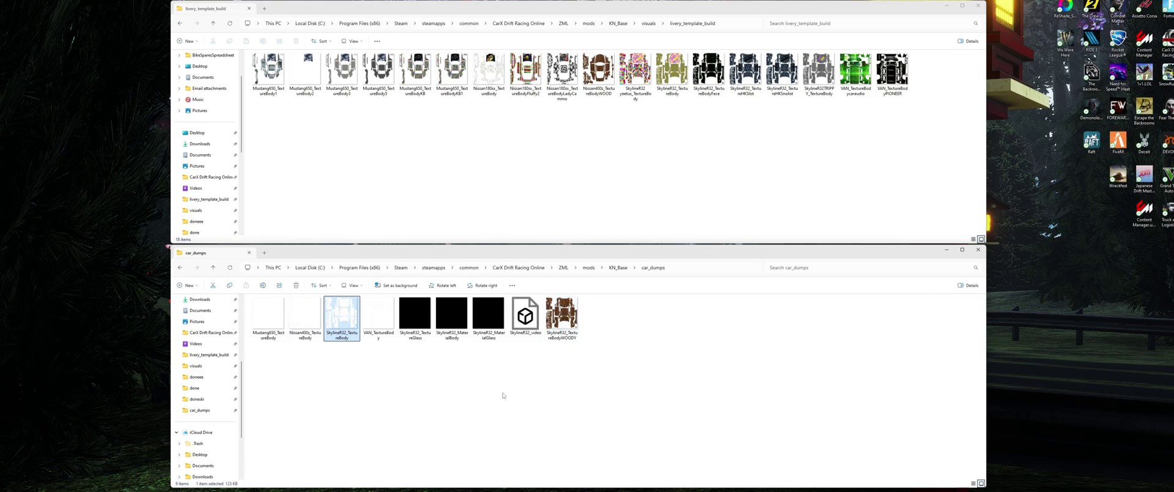
{"action": "left_click", "coordinate": [561, 315]}
{"action": "right_click", "coordinate": [565, 315]}
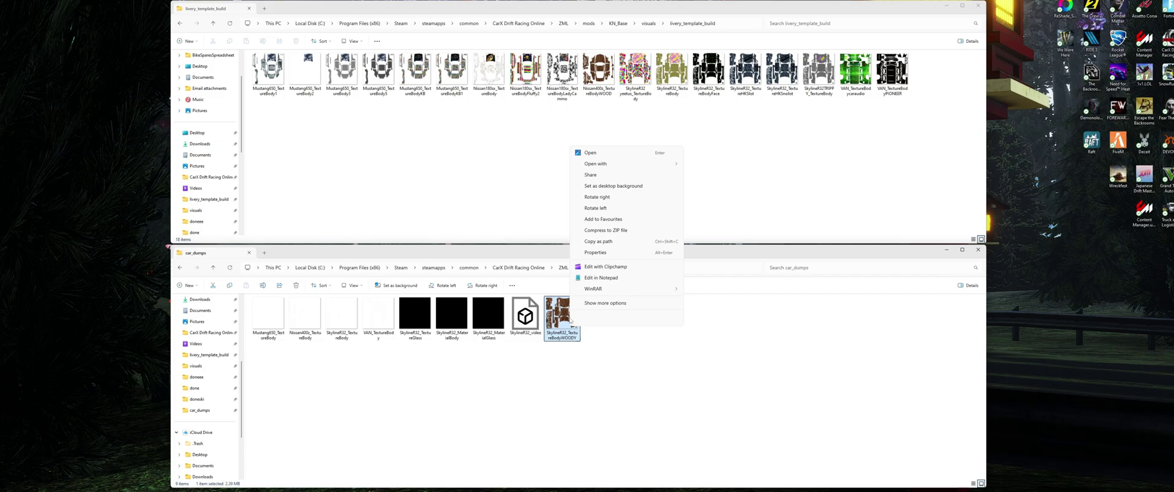
{"action": "left_click", "coordinate": [612, 187]}
{"action": "left_click", "coordinate": [651, 122]}
{"action": "right_click", "coordinate": [650, 122]}
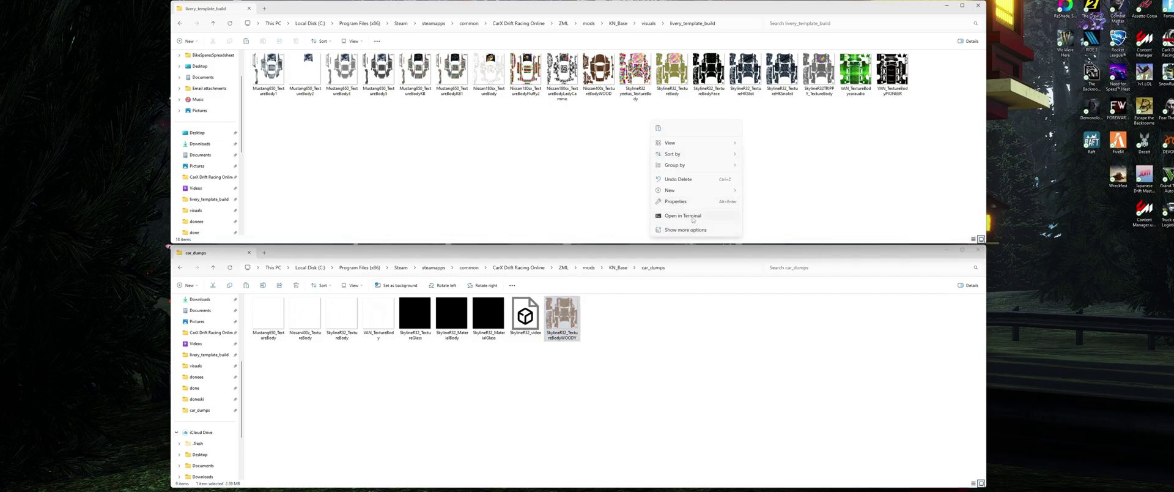
{"action": "left_click", "coordinate": [659, 128]}
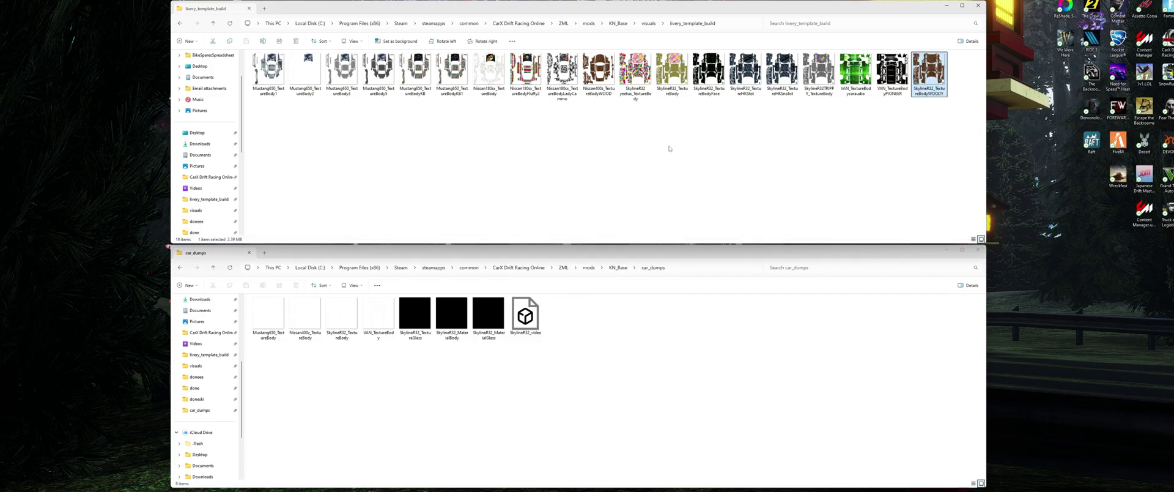
{"action": "left_click", "coordinate": [923, 127]}
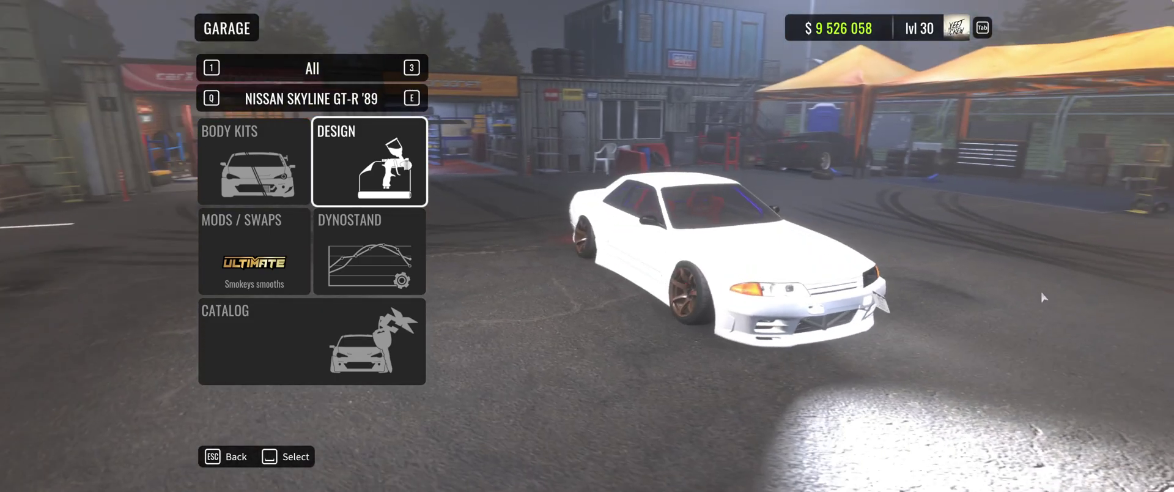
- Switch to CarX Drift Racing Online and open the Kino mod's Visuals section
{"action": "key", "text": "Down"}
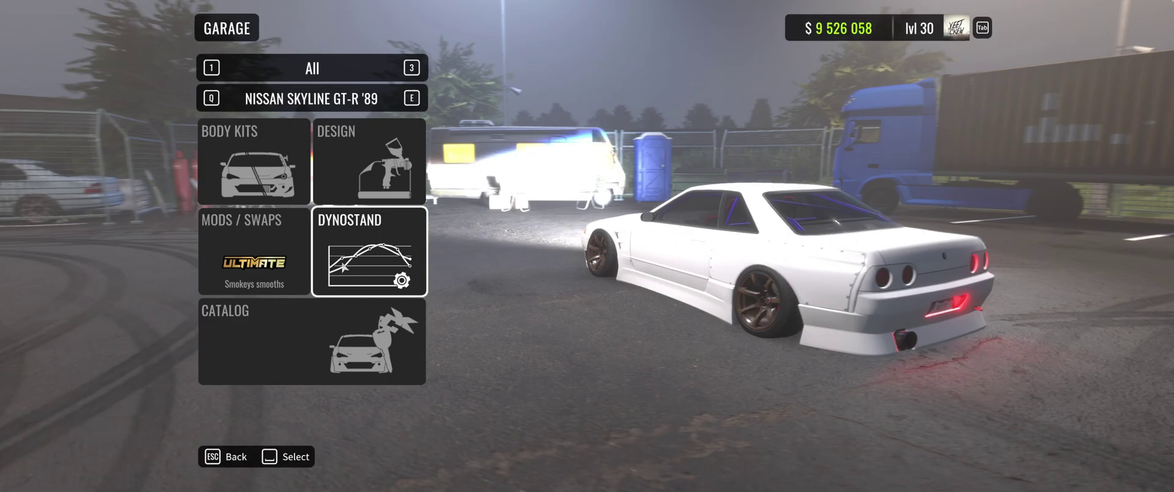
{"action": "left_click_drag", "start_coordinate": [955, 264], "coordinate": [611, 270]}
{"action": "left_click_drag", "start_coordinate": [994, 210], "coordinate": [482, 289]}
{"action": "key", "text": "Insert"}
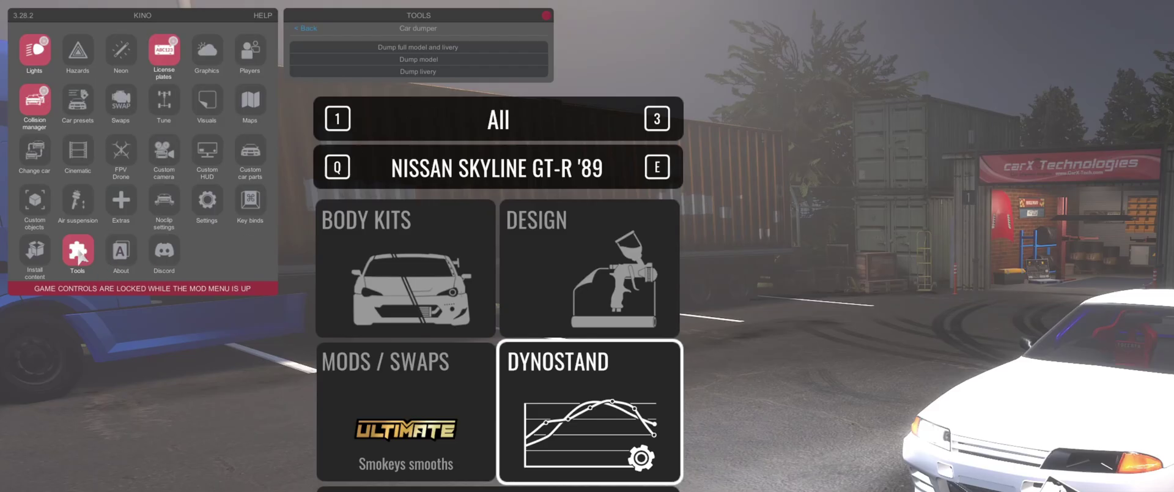
{"action": "left_click", "coordinate": [48, 150]}
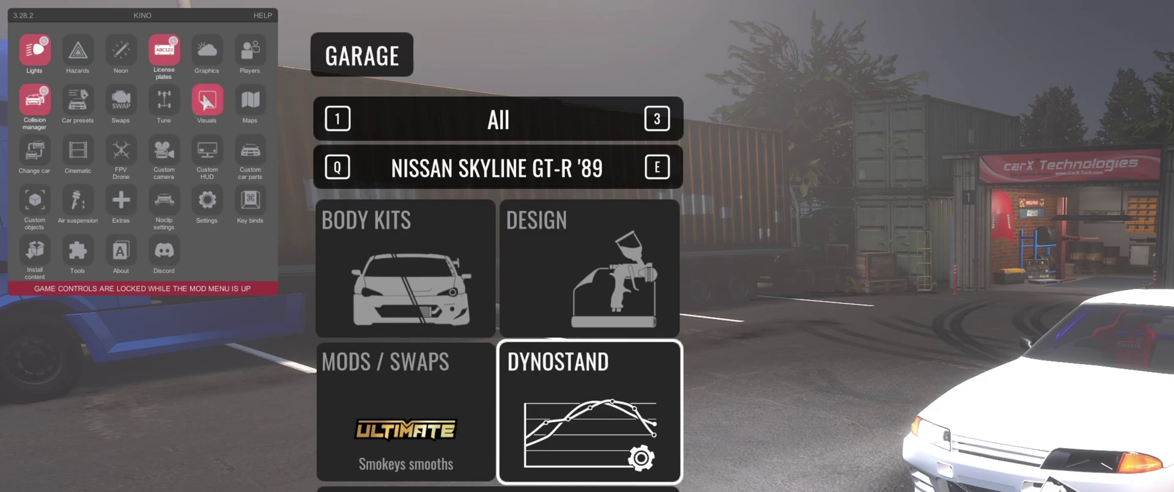
- In the livery template constructor, choose SkylineR32_TextureBodyWOODY.png as the body texture
{"action": "left_click", "coordinate": [209, 105]}
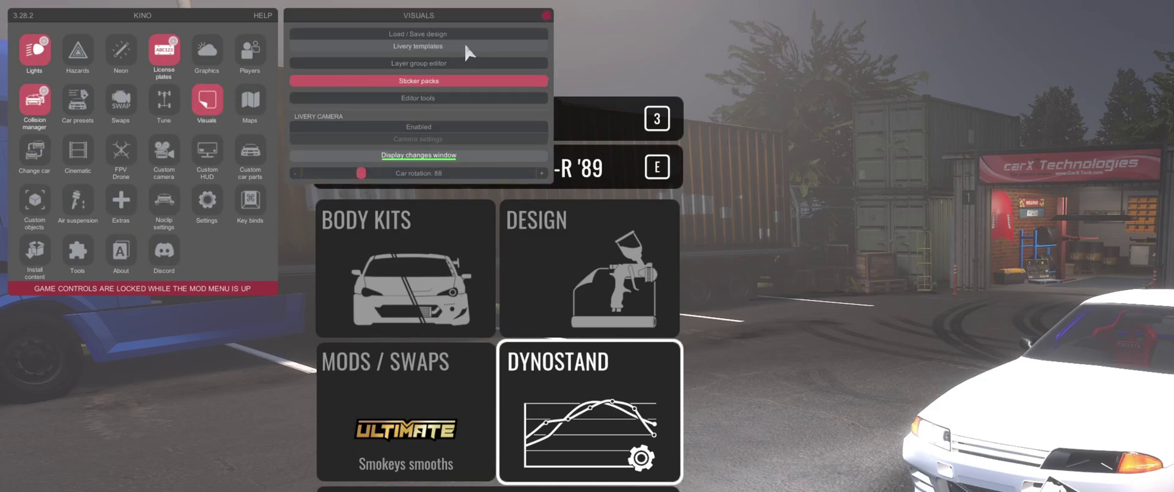
{"action": "left_click", "coordinate": [414, 47]}
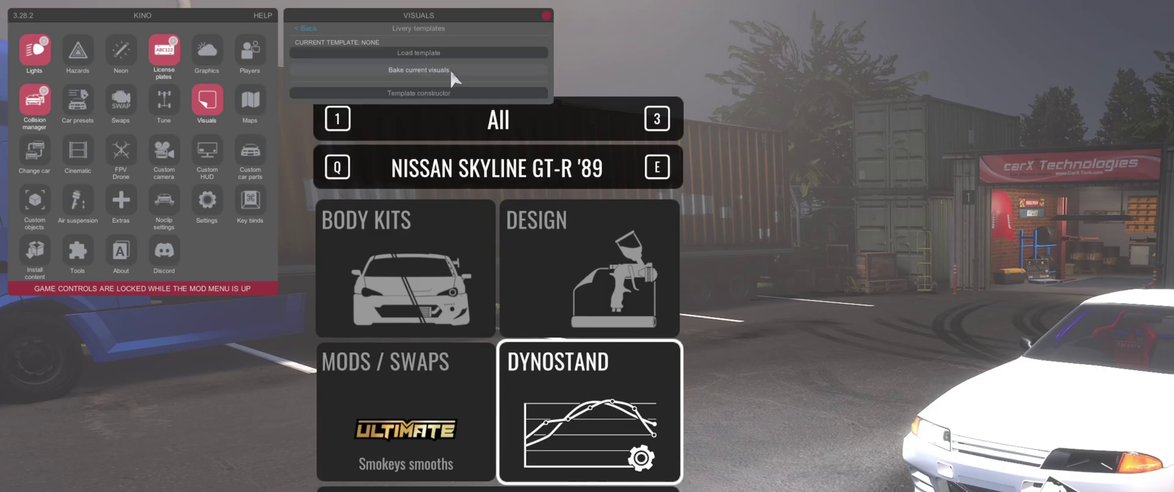
{"action": "left_click", "coordinate": [413, 94]}
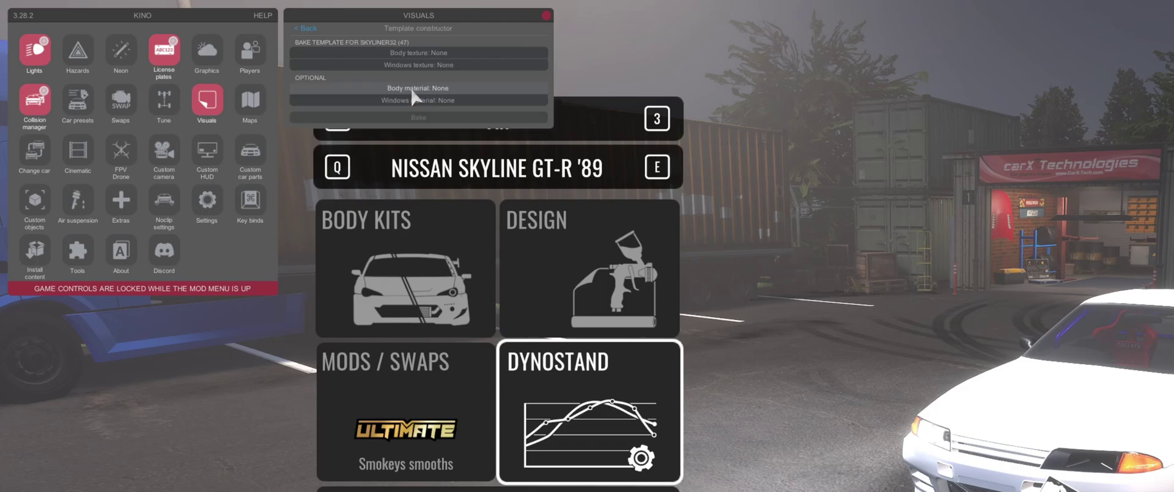
{"action": "left_click", "coordinate": [429, 53]}
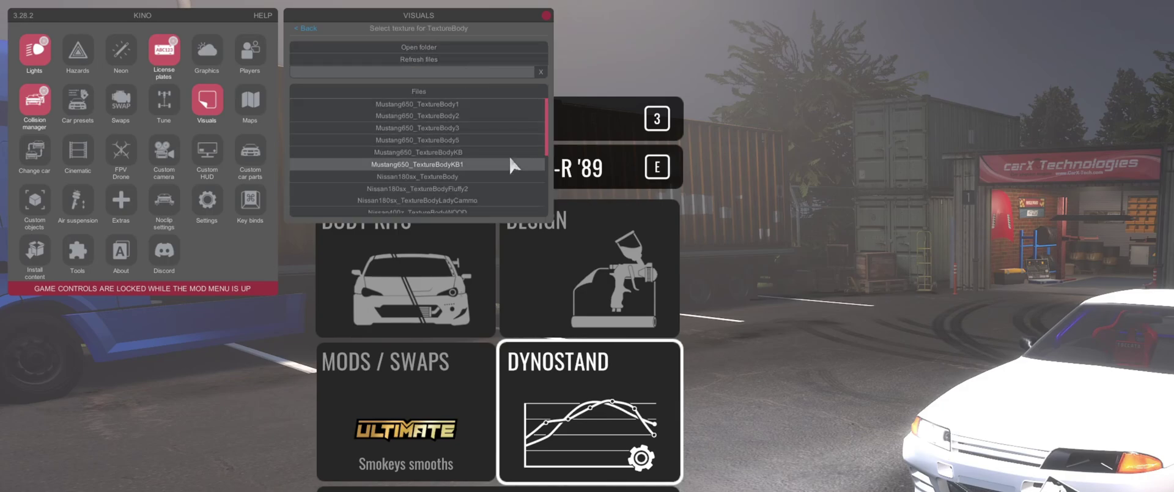
{"action": "left_click_drag", "start_coordinate": [548, 123], "coordinate": [554, 141]}
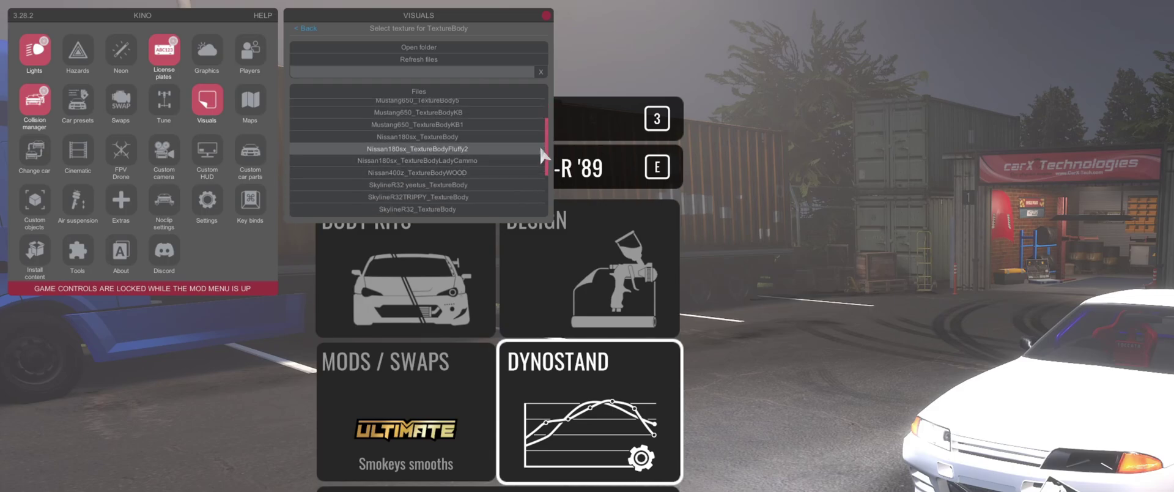
{"action": "scroll", "coordinate": [540, 145], "scroll_direction": "down", "scroll_amount": 5}
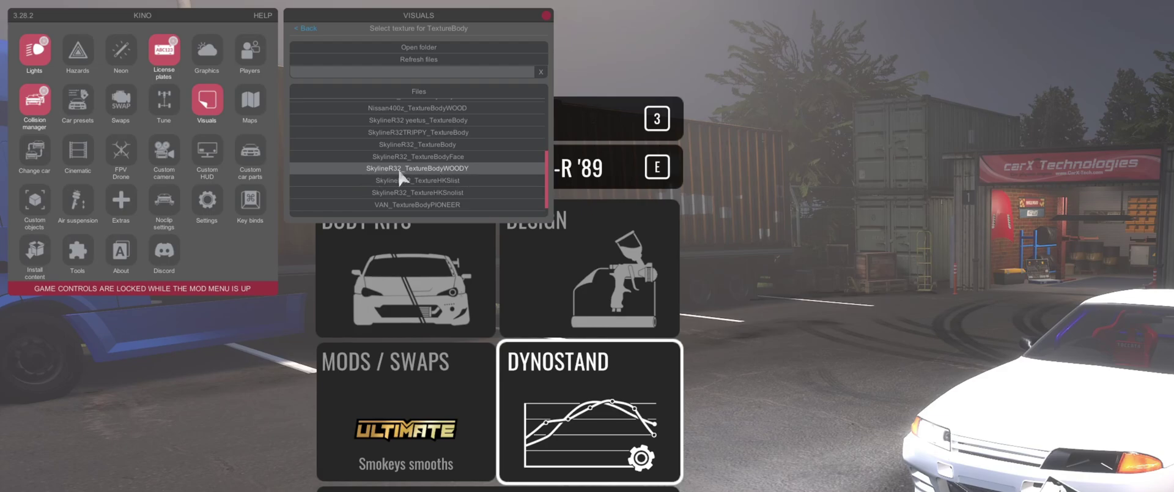
{"action": "left_click", "coordinate": [431, 169]}
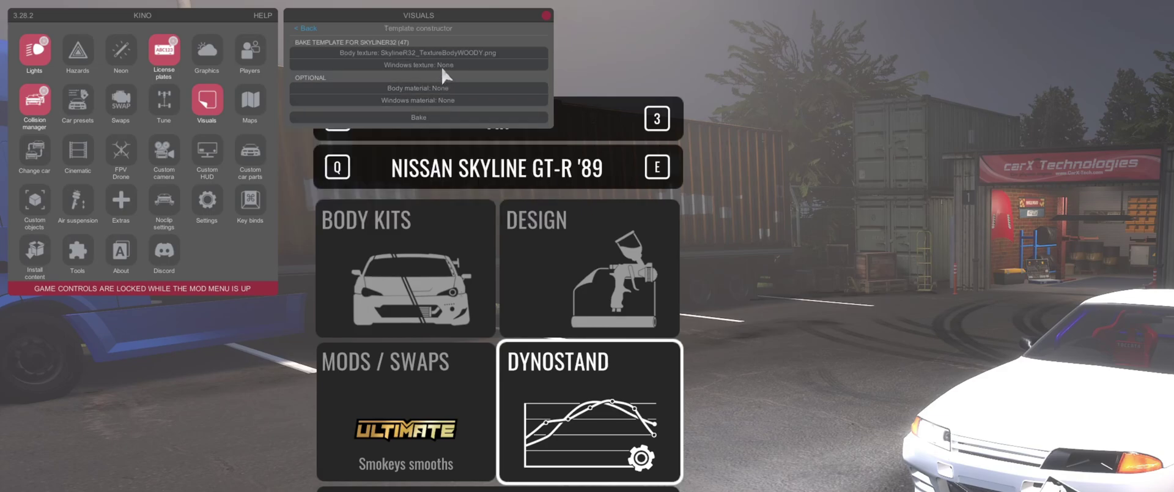
- Bake the WOODY livery template and save it under the suggested name
{"action": "left_click", "coordinate": [420, 117]}
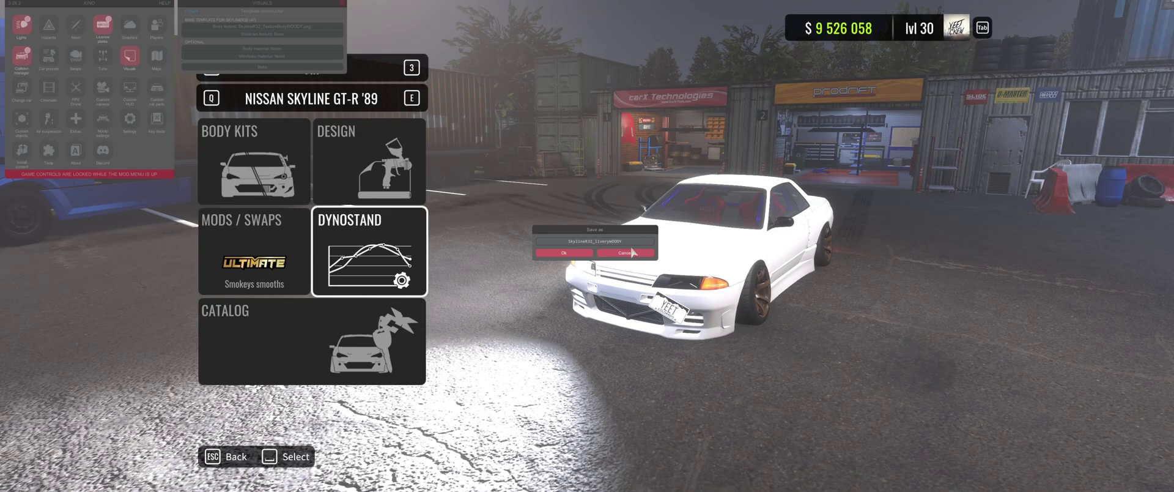
{"action": "left_click", "coordinate": [563, 253]}
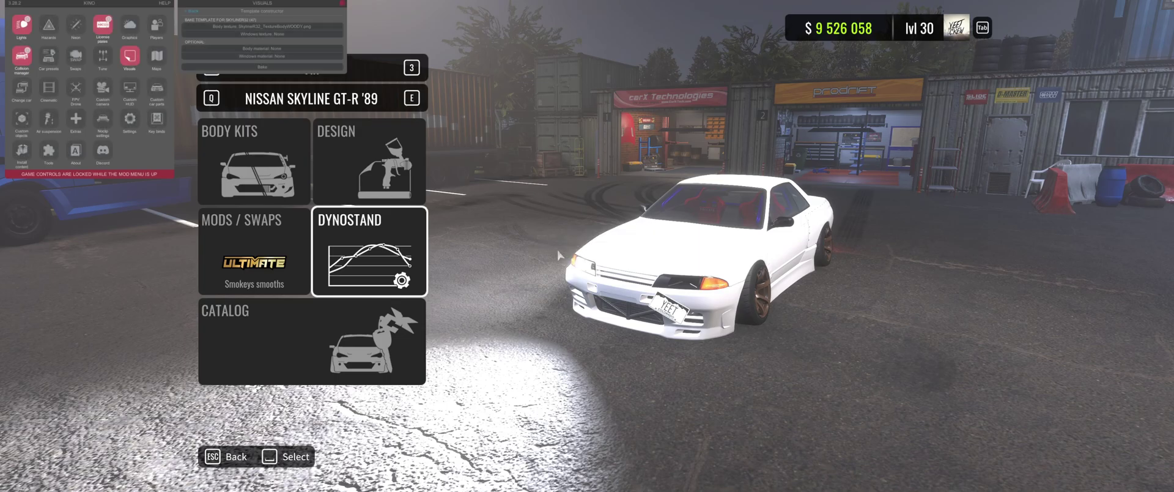
{"action": "left_click_drag", "start_coordinate": [890, 306], "coordinate": [405, 297]}
{"action": "left_click_drag", "start_coordinate": [726, 275], "coordinate": [210, 275]}
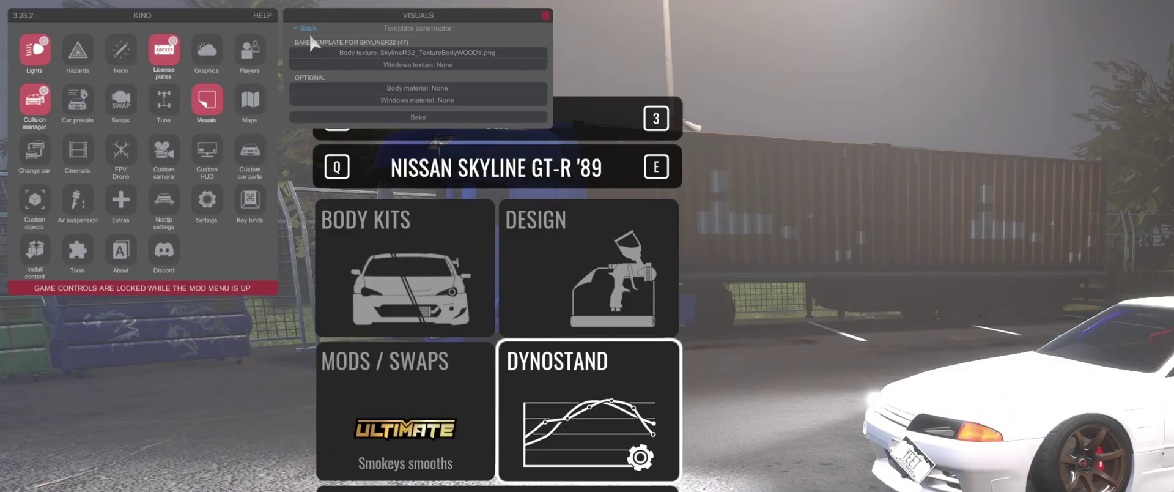
- Load the baked WOODY livery template onto the Skyline and close the mod menu
{"action": "left_click", "coordinate": [307, 28]}
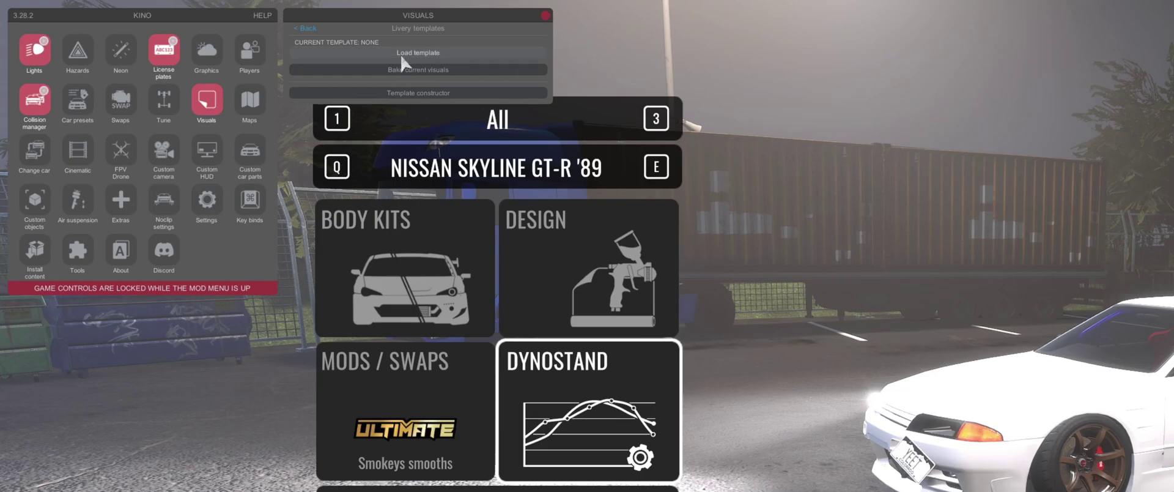
{"action": "left_click", "coordinate": [423, 54]}
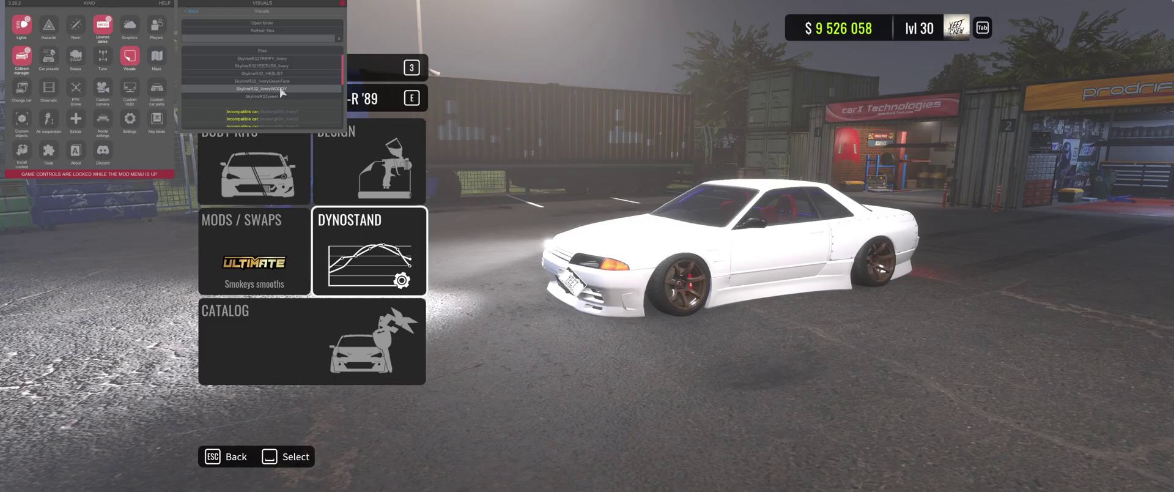
{"action": "left_click", "coordinate": [460, 153]}
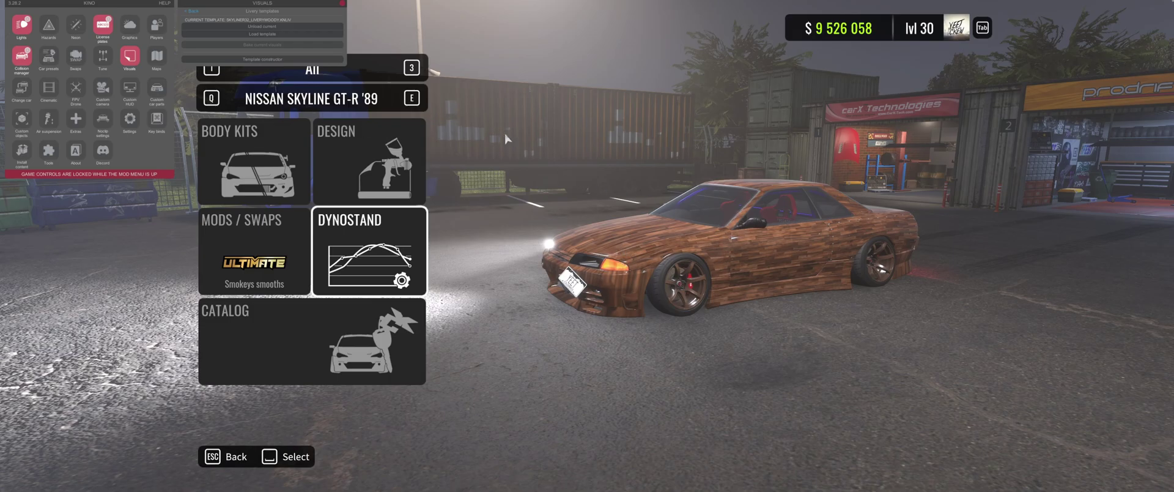
{"action": "key", "text": "k"}
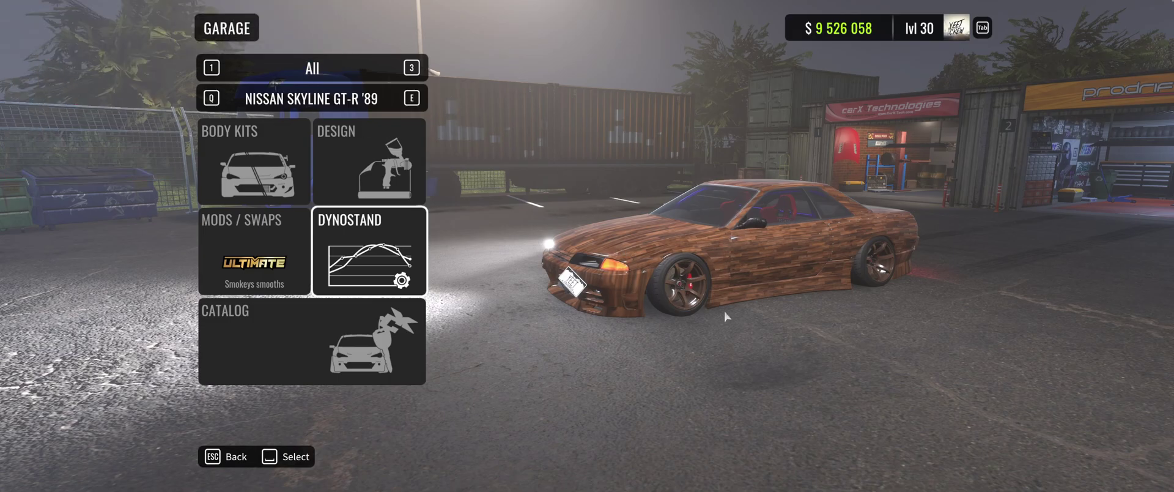
- Open the garage's Design section and inspect the wood-grain livery on the car's front, sides, rear and roof
{"action": "left_click_drag", "start_coordinate": [979, 267], "coordinate": [991, 246]}
{"action": "key", "text": "Up"}
{"action": "key", "text": "space"}
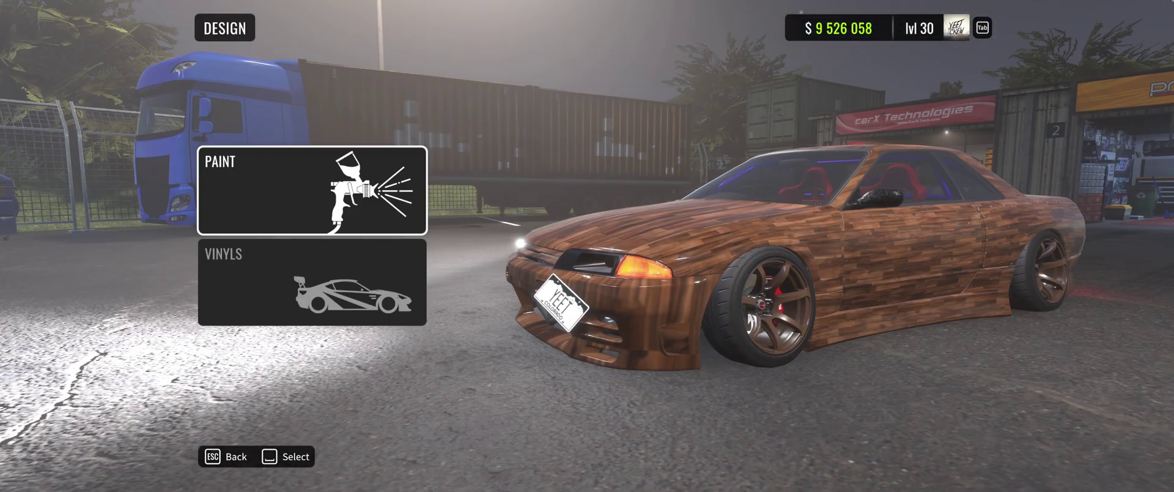
{"action": "left_click_drag", "start_coordinate": [751, 233], "coordinate": [857, 210]}
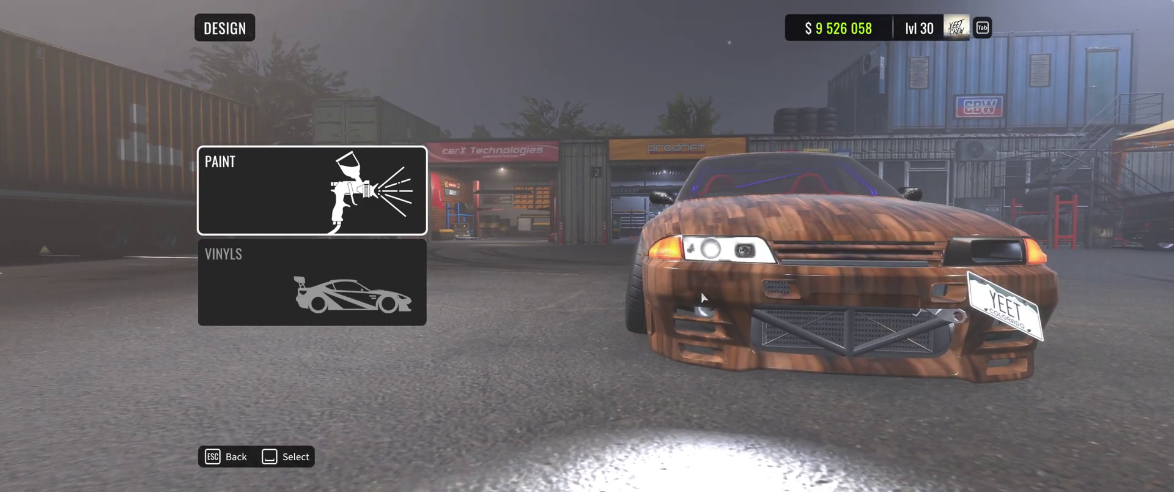
{"action": "left_click_drag", "start_coordinate": [702, 298], "coordinate": [538, 287]}
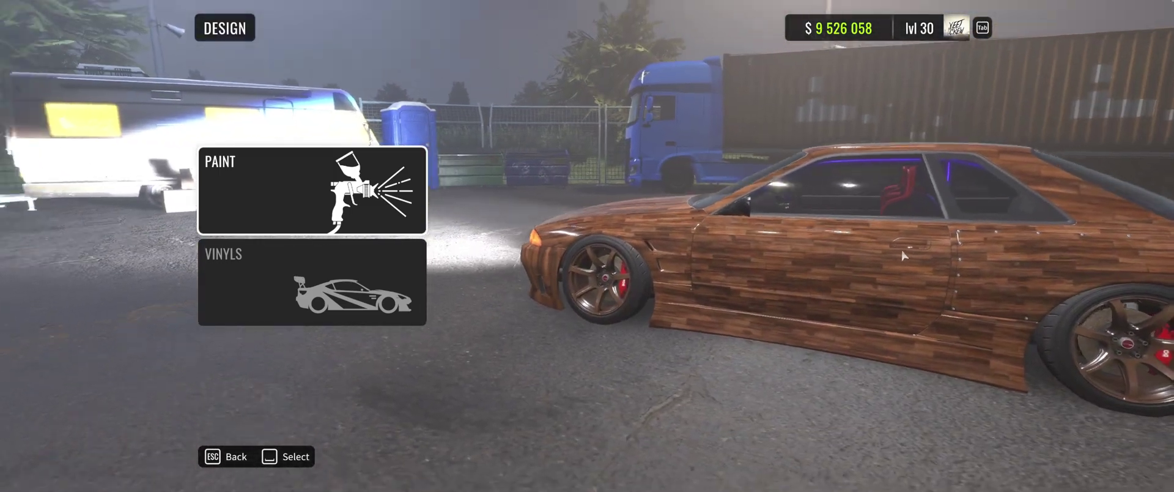
{"action": "left_click_drag", "start_coordinate": [904, 255], "coordinate": [676, 225]}
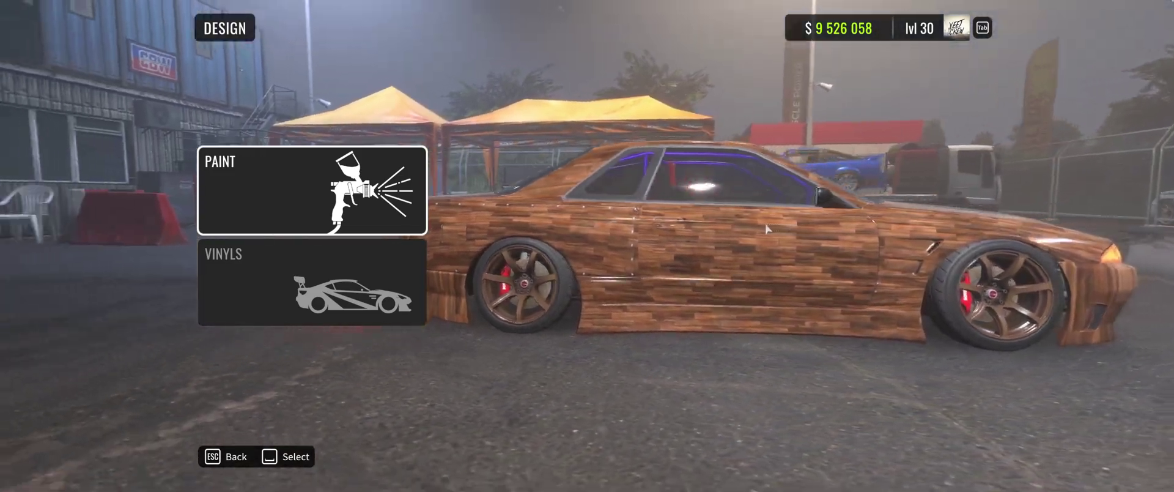
{"action": "left_click_drag", "start_coordinate": [767, 228], "coordinate": [698, 228]}
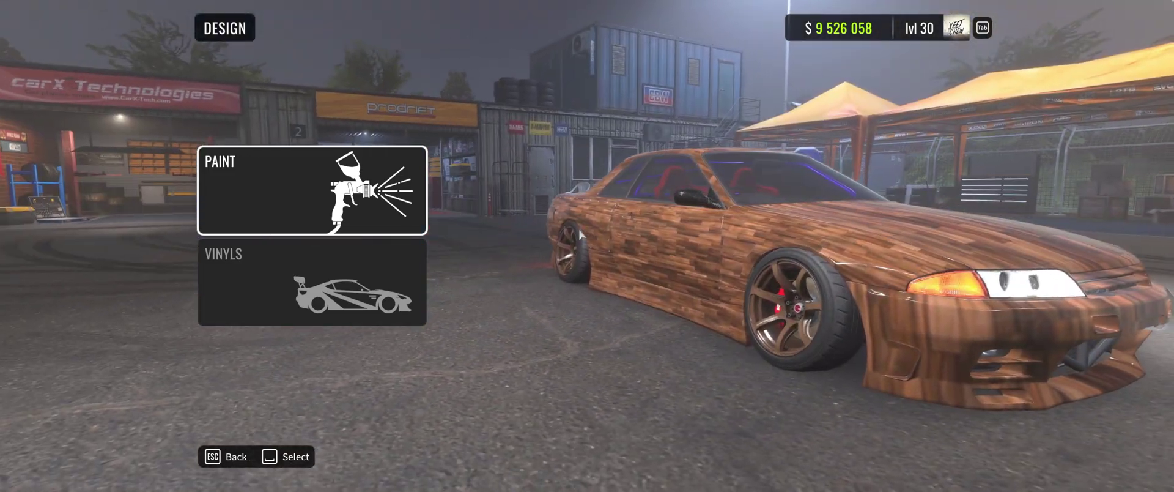
{"action": "left_click_drag", "start_coordinate": [581, 234], "coordinate": [939, 250]}
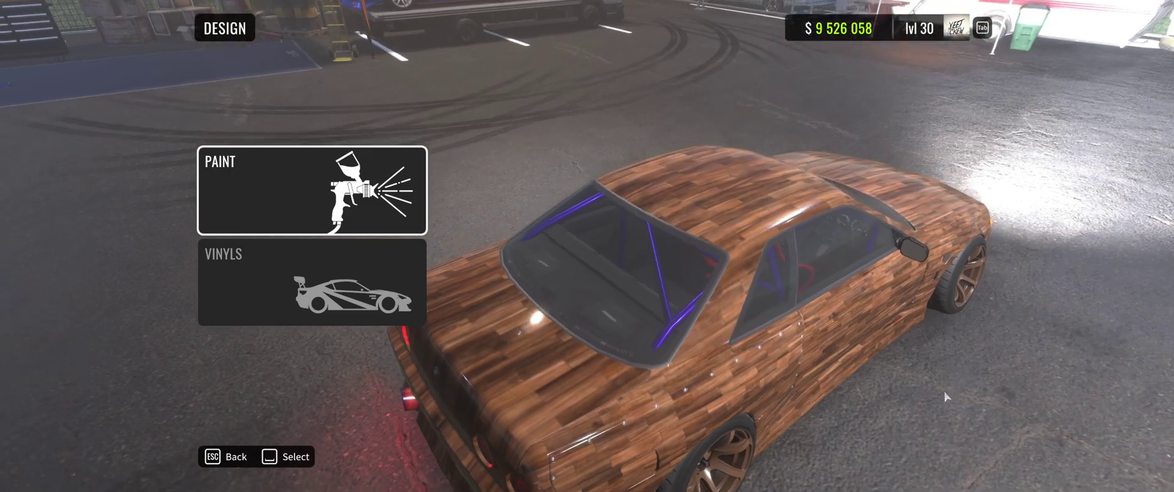
{"action": "left_click_drag", "start_coordinate": [946, 396], "coordinate": [638, 343]}
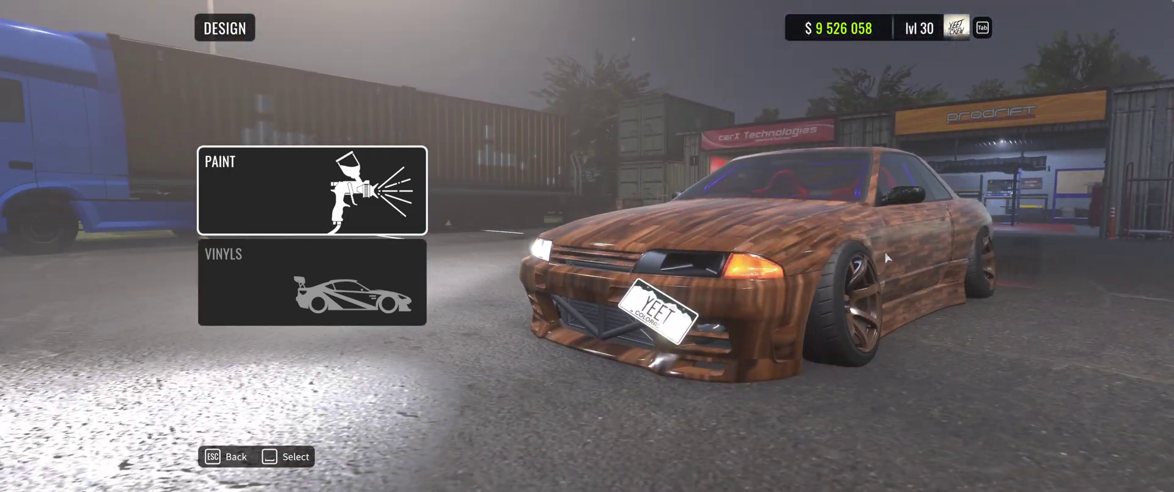
{"action": "mouse_move", "coordinate": [887, 257]}
{"action": "left_mouse_down"}
{"action": "mouse_move", "coordinate": [538, 280]}
{"action": "mouse_move", "coordinate": [951, 282]}
{"action": "mouse_move", "coordinate": [624, 260]}
{"action": "mouse_move", "coordinate": [915, 251]}
{"action": "mouse_move", "coordinate": [883, 273]}
{"action": "left_mouse_up"}
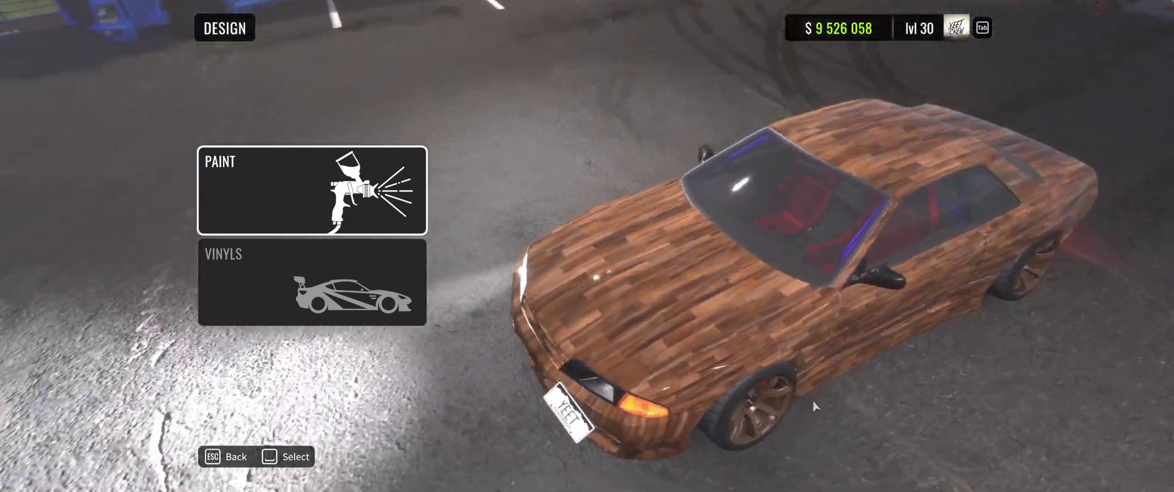
{"action": "left_click_drag", "start_coordinate": [813, 402], "coordinate": [724, 362]}
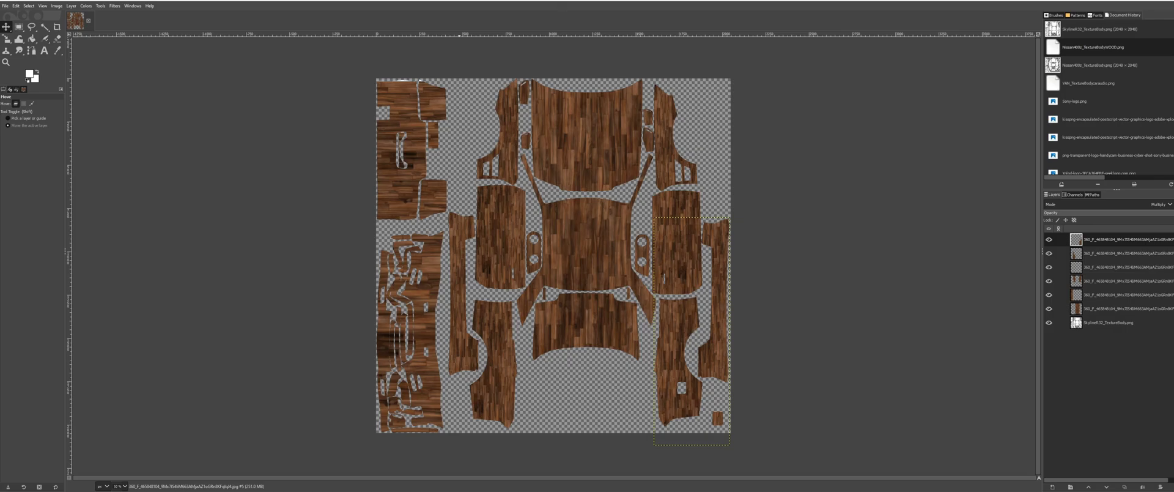
- Switch to GIMP and erase the wood grain from the large hood panel at the top centre of the texture
{"action": "key", "text": "alt+Tab"}
{"action": "scroll", "coordinate": [1070, 214], "scroll_direction": "down", "scroll_amount": 3}
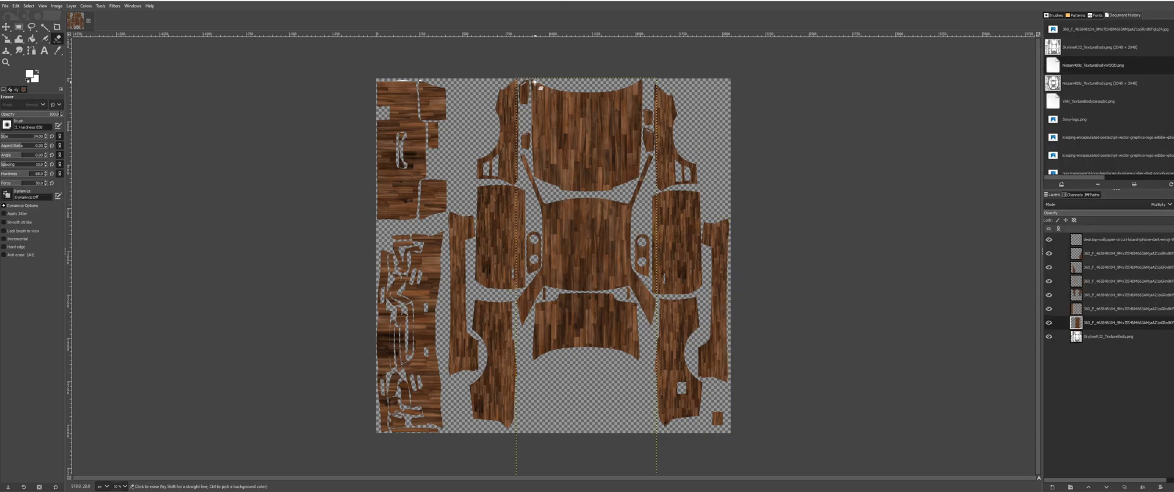
{"action": "mouse_move", "coordinate": [536, 81]}
{"action": "left_mouse_down"}
{"action": "mouse_move", "coordinate": [535, 174]}
{"action": "mouse_move", "coordinate": [608, 190]}
{"action": "mouse_move", "coordinate": [638, 178]}
{"action": "mouse_move", "coordinate": [639, 131]}
{"action": "mouse_move", "coordinate": [580, 173]}
{"action": "mouse_move", "coordinate": [599, 98]}
{"action": "mouse_move", "coordinate": [573, 132]}
{"action": "mouse_move", "coordinate": [541, 132]}
{"action": "mouse_move", "coordinate": [545, 159]}
{"action": "mouse_move", "coordinate": [554, 137]}
{"action": "mouse_move", "coordinate": [542, 174]}
{"action": "mouse_move", "coordinate": [623, 175]}
{"action": "mouse_move", "coordinate": [637, 105]}
{"action": "mouse_move", "coordinate": [600, 186]}
{"action": "mouse_move", "coordinate": [539, 158]}
{"action": "mouse_move", "coordinate": [546, 114]}
{"action": "mouse_move", "coordinate": [637, 85]}
{"action": "mouse_move", "coordinate": [537, 95]}
{"action": "mouse_move", "coordinate": [545, 164]}
{"action": "left_mouse_up"}
{"action": "key", "text": "bracketright"}
{"action": "key", "text": "bracketleft"}
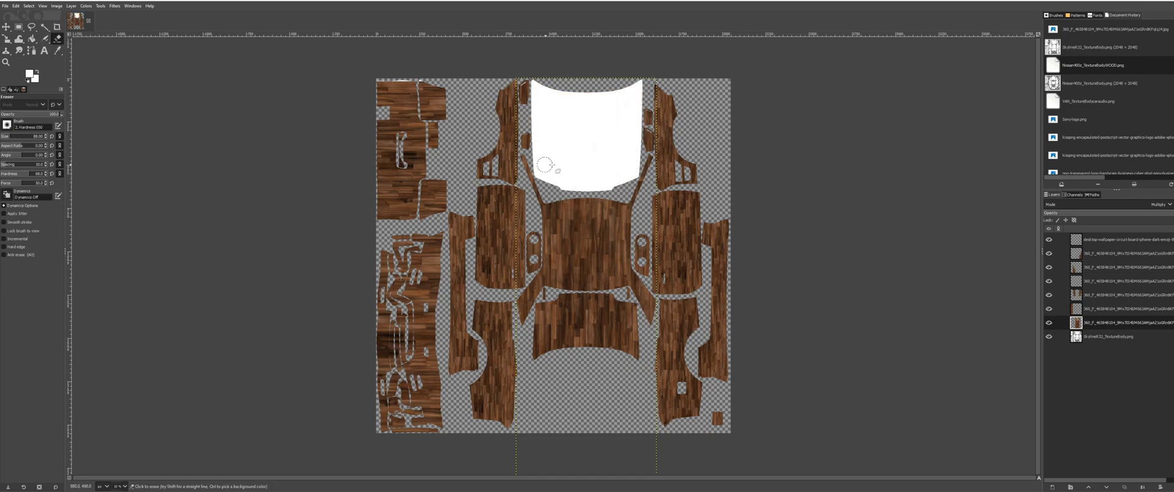
- Add the yellow emoji wallpaper from the Downloads folder over the blank hood panel and set its layer mode to Multiply
{"action": "left_click", "coordinate": [6, 27]}
{"action": "key", "text": "alt+Tab"}
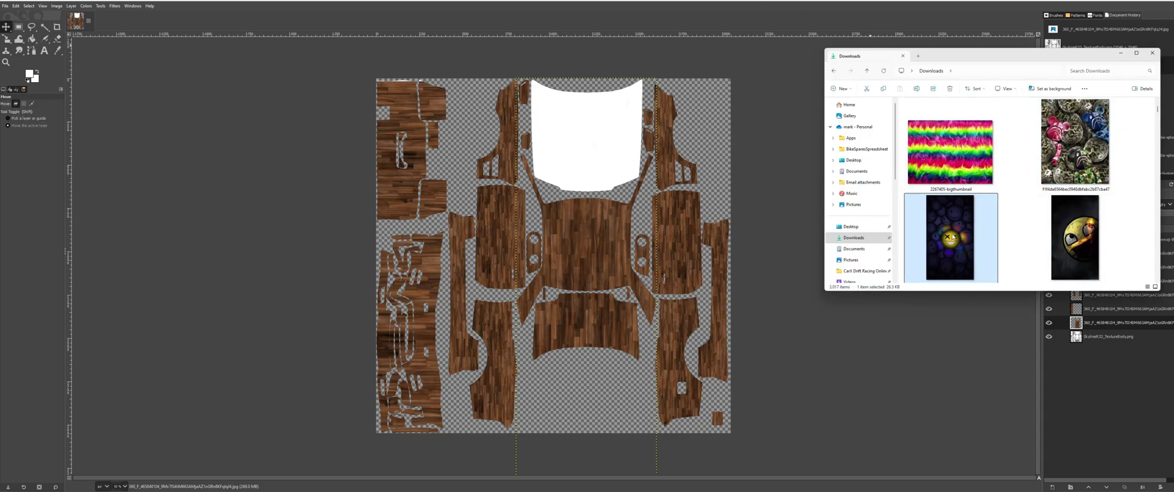
{"action": "left_click_drag", "start_coordinate": [952, 237], "coordinate": [663, 154]}
{"action": "left_click_drag", "start_coordinate": [566, 263], "coordinate": [589, 160]}
{"action": "left_click", "coordinate": [1161, 204]}
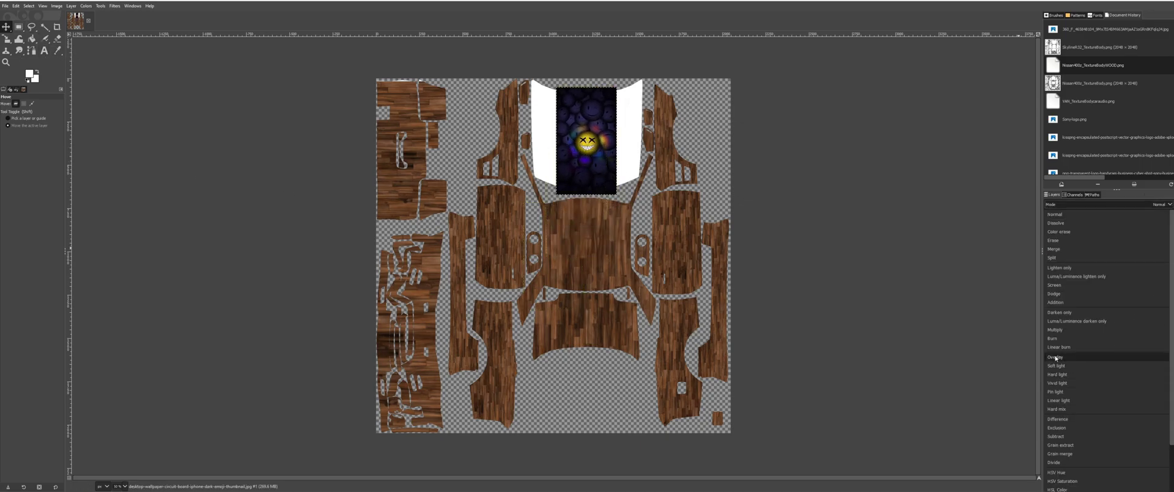
{"action": "left_click", "coordinate": [1055, 329]}
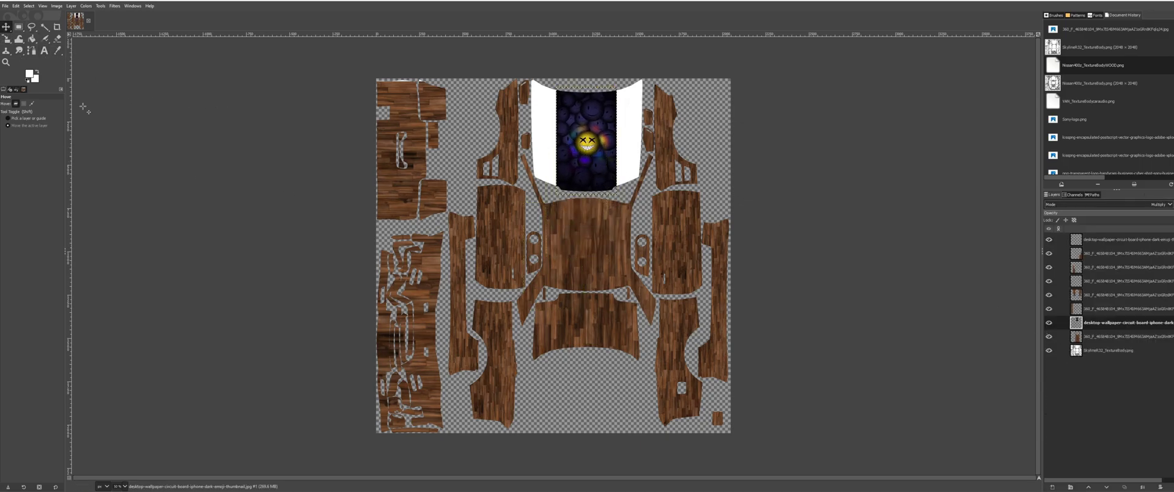
- Scale the emoji layer to about 642 × 1141 pixels to span the hood panel, and move it slightly higher
{"action": "key", "text": "shift+s"}
{"action": "left_click", "coordinate": [543, 178]}
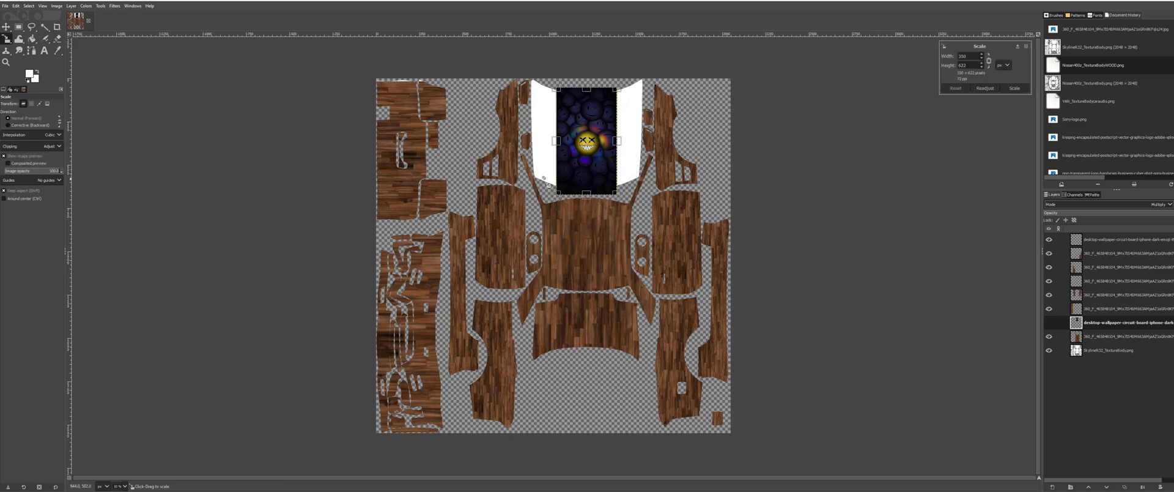
{"action": "left_click_drag", "start_coordinate": [561, 149], "coordinate": [535, 152]}
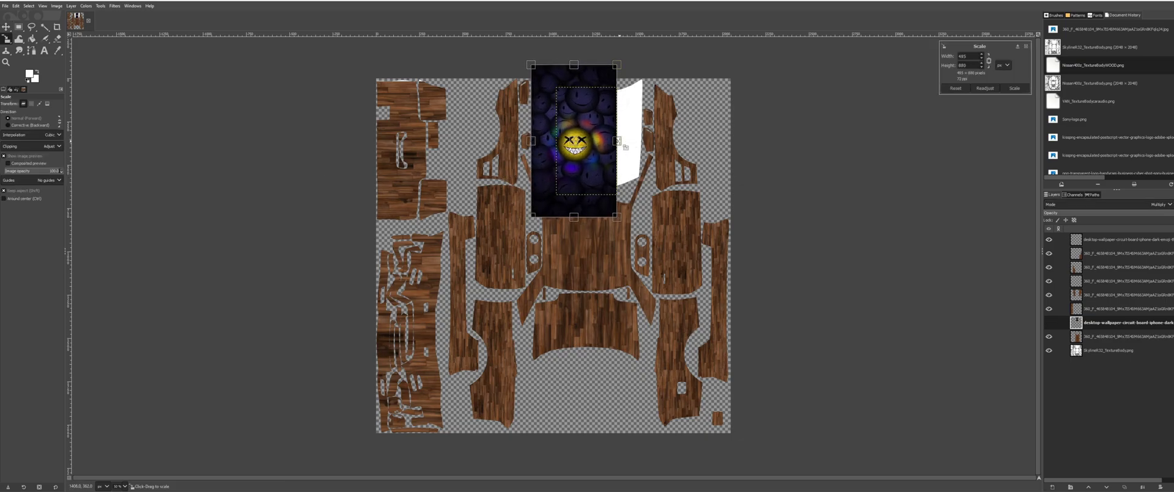
{"action": "left_click_drag", "start_coordinate": [617, 141], "coordinate": [644, 142]}
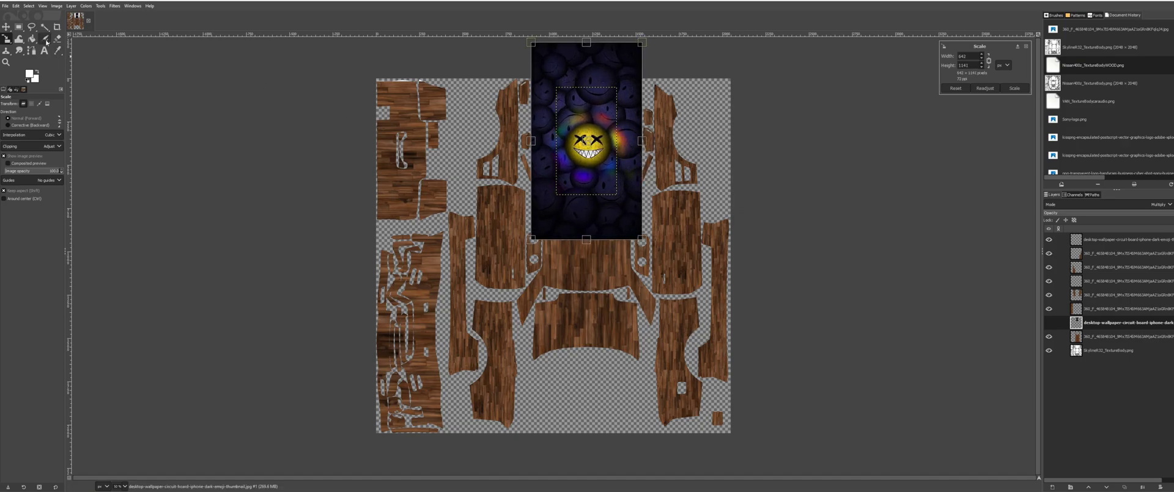
{"action": "key", "text": "m"}
{"action": "left_click_drag", "start_coordinate": [603, 162], "coordinate": [614, 134]}
- Try to rotate the emoji layer slightly over the hood panel
{"action": "key", "text": "shift+r"}
{"action": "left_click", "coordinate": [553, 152]}
{"action": "left_click_drag", "start_coordinate": [604, 212], "coordinate": [625, 203]}
{"action": "key", "text": "ctrl+z"}
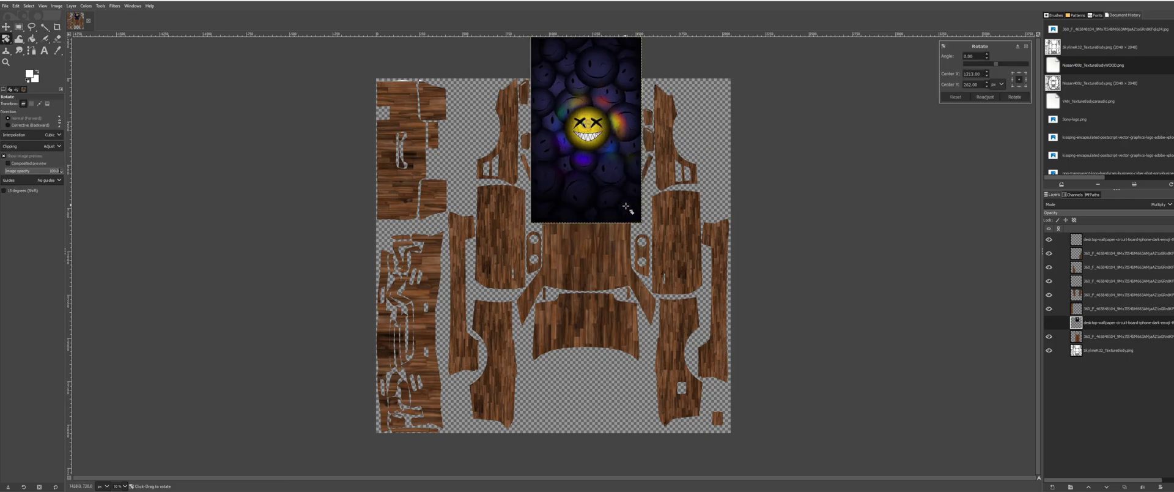
{"action": "key", "text": "m"}
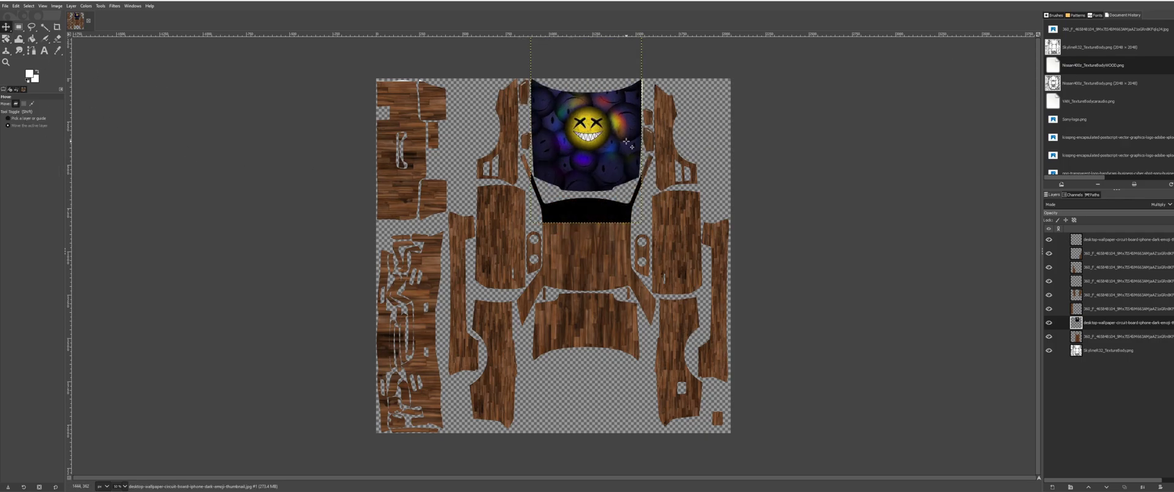
- Enlarge the emoji layer slightly to about 648 × 1152 pixels so it reaches the hood panel's edge
{"action": "key", "text": "shift+s"}
{"action": "left_click", "coordinate": [367, 134]}
{"action": "left_click_drag", "start_coordinate": [650, 129], "coordinate": [652, 129]}
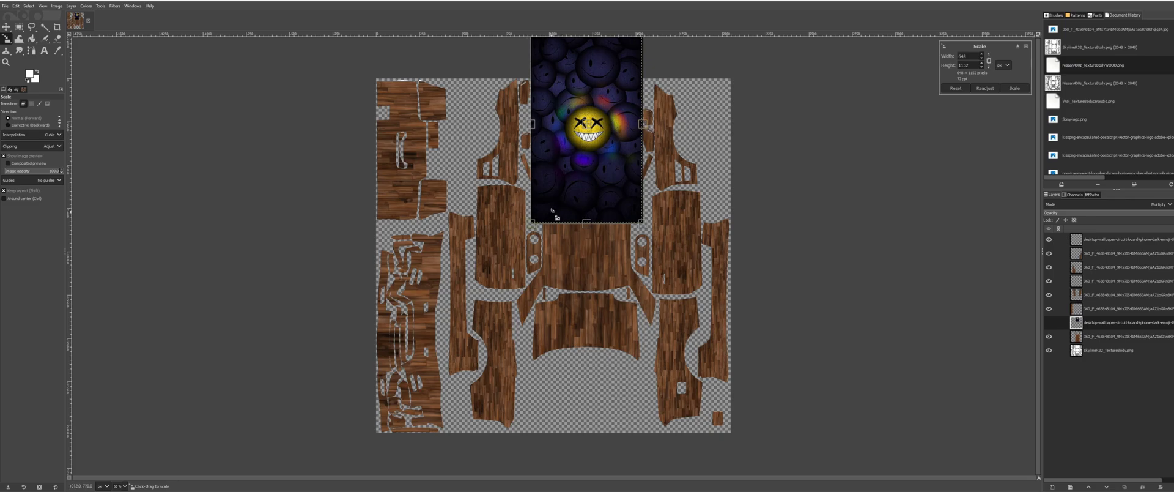
{"action": "key", "text": "m"}
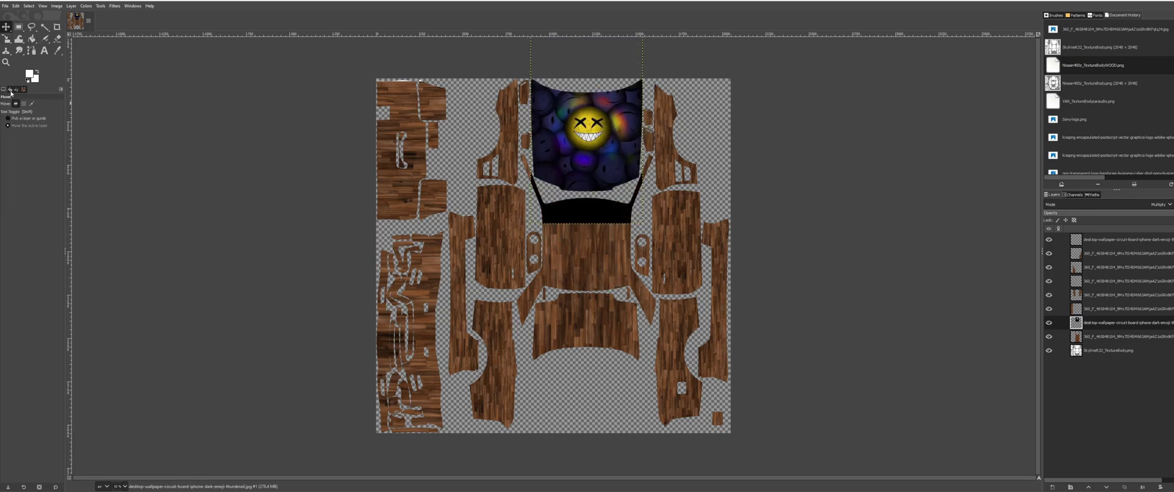
- Erase the parts of the emoji layer that spill past the hood's lower edge onto the windscreen pillars and roof panel
{"action": "left_click", "coordinate": [57, 38]}
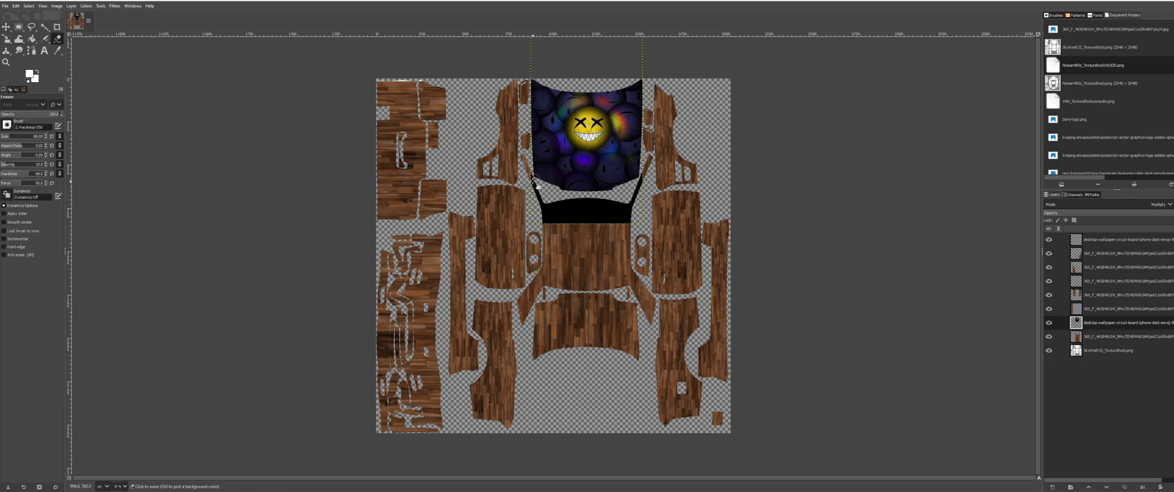
{"action": "mouse_move", "coordinate": [535, 184]}
{"action": "left_mouse_down"}
{"action": "mouse_move", "coordinate": [544, 215]}
{"action": "mouse_move", "coordinate": [596, 225]}
{"action": "mouse_move", "coordinate": [558, 218]}
{"action": "mouse_move", "coordinate": [616, 222]}
{"action": "mouse_move", "coordinate": [651, 185]}
{"action": "left_mouse_up"}
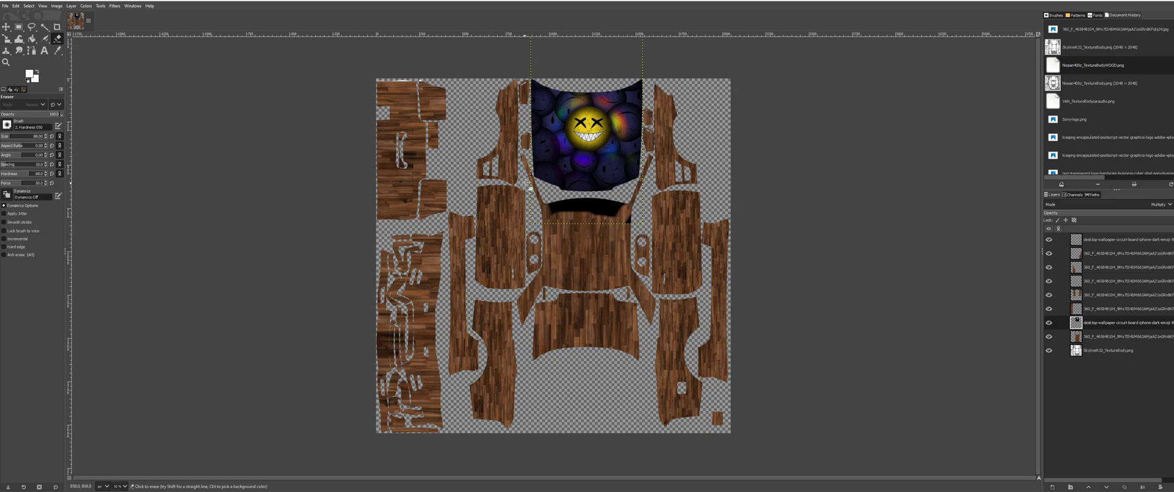
{"action": "mouse_move", "coordinate": [544, 204]}
{"action": "left_mouse_down"}
{"action": "mouse_move", "coordinate": [630, 211]}
{"action": "mouse_move", "coordinate": [587, 212]}
{"action": "mouse_move", "coordinate": [633, 230]}
{"action": "left_mouse_up"}
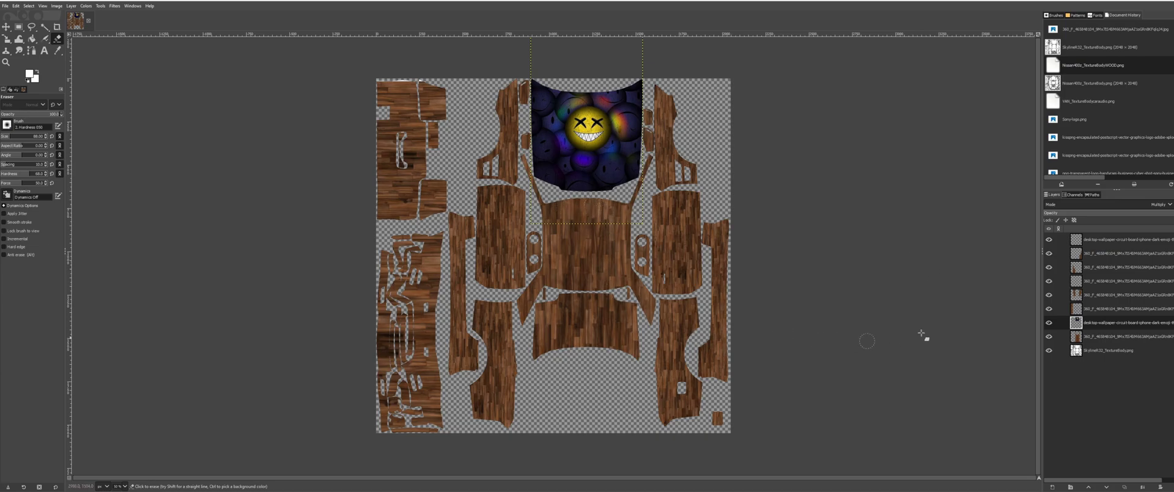
- Export the edited texture to the car_dumps folder as SkylineR32_TextureBodyWOODYFACE.png
{"action": "left_click", "coordinate": [4, 6]}
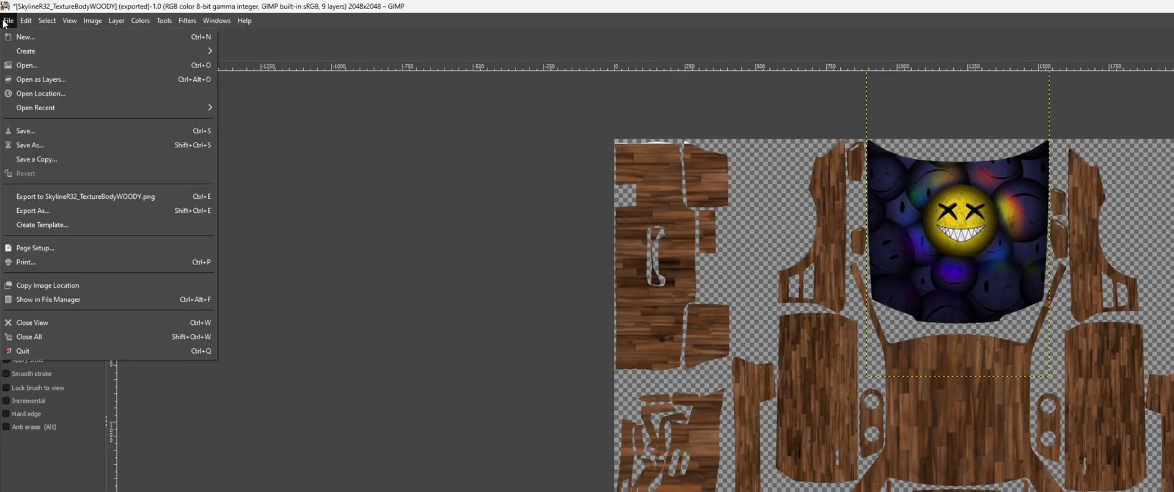
{"action": "mouse_move", "coordinate": [48, 20]}
{"action": "left_click", "coordinate": [10, 54]}
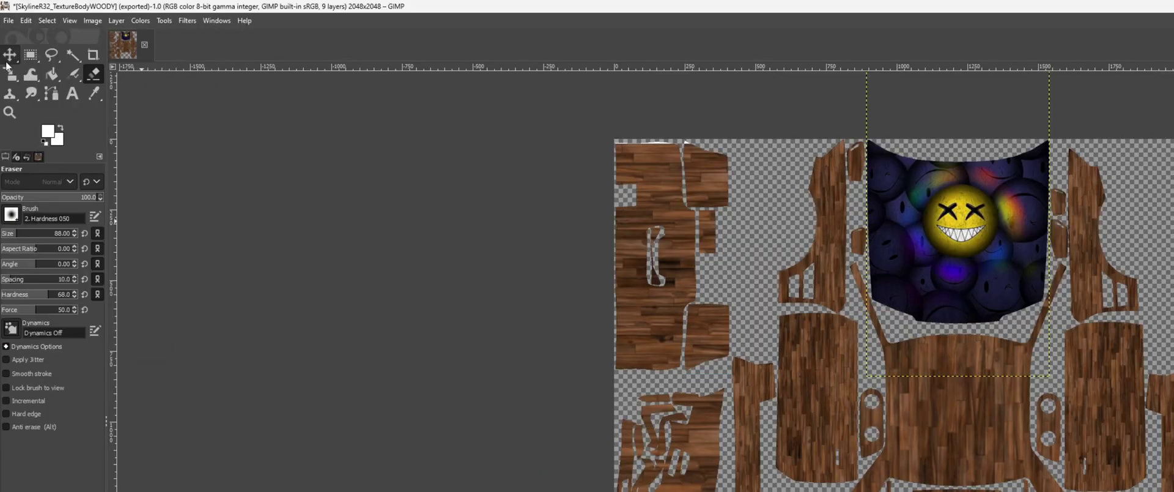
{"action": "left_click", "coordinate": [9, 55]}
{"action": "left_click", "coordinate": [9, 20]}
{"action": "mouse_move", "coordinate": [25, 23]}
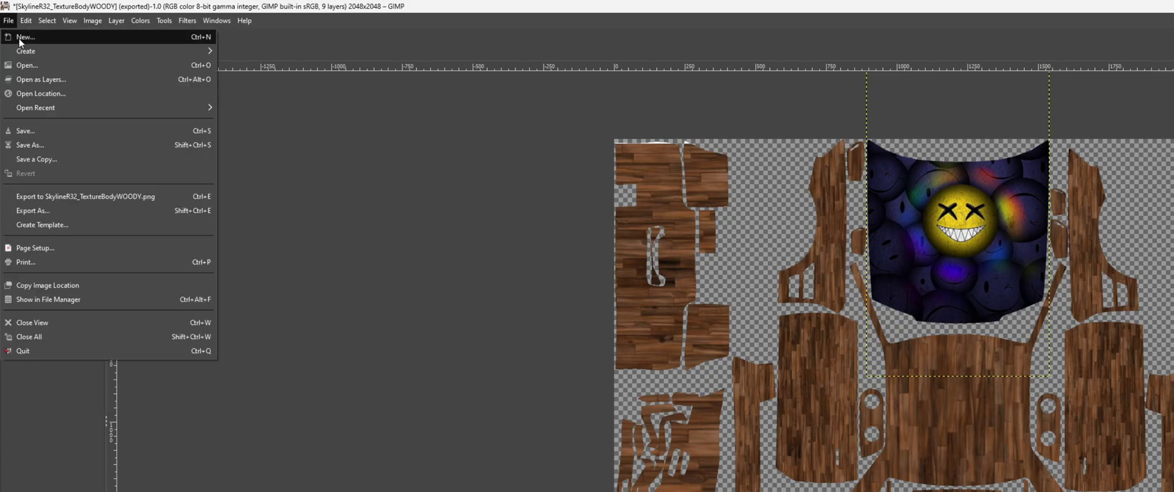
{"action": "left_click", "coordinate": [43, 214]}
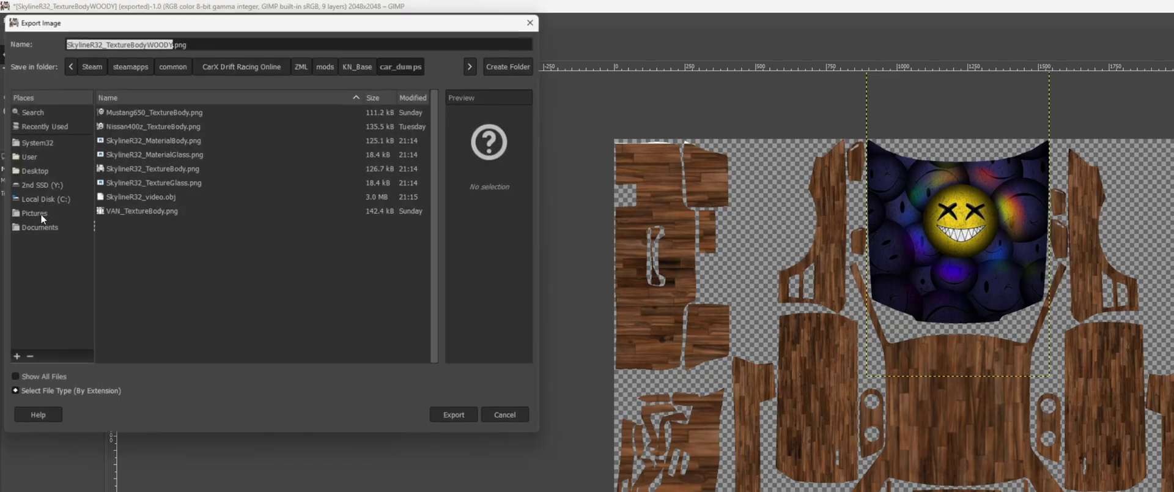
{"action": "left_click", "coordinate": [157, 45]}
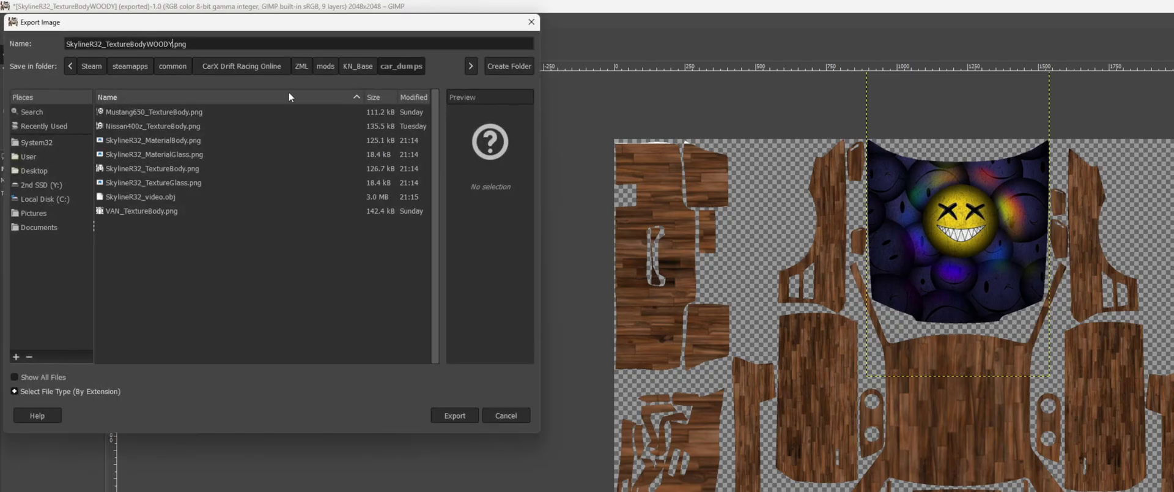
{"action": "type", "text": "FACE"}
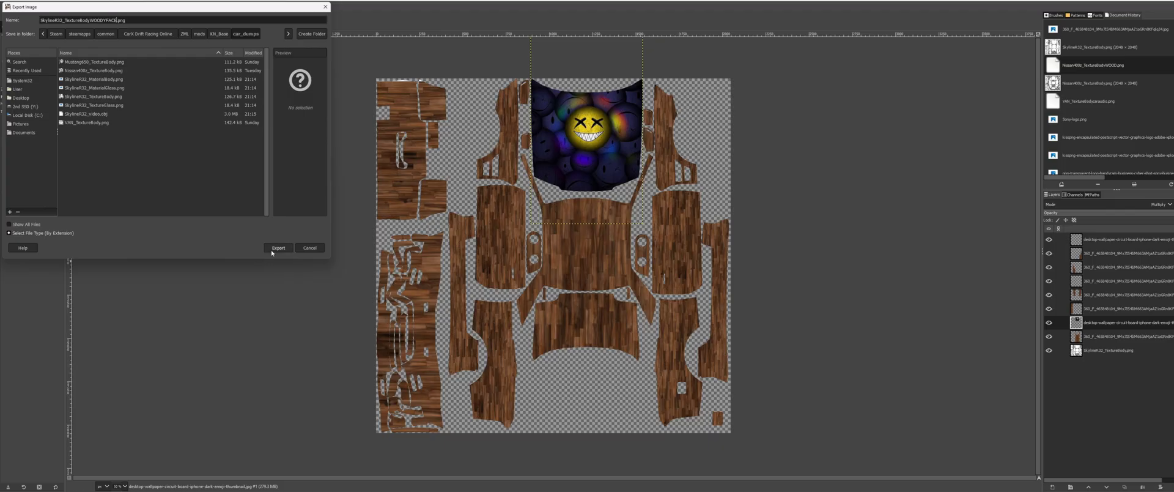
{"action": "left_click", "coordinate": [454, 416]}
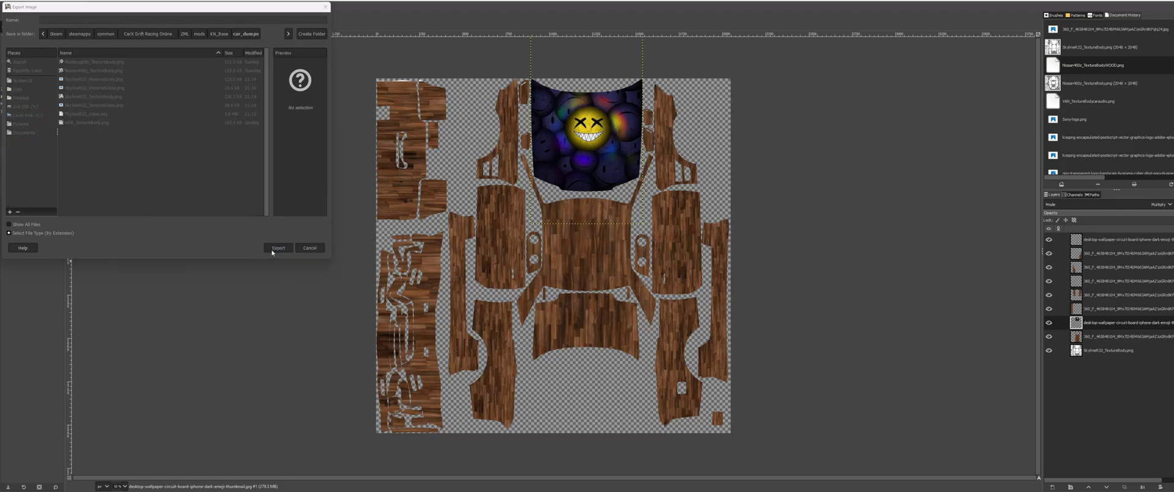
{"action": "left_click", "coordinate": [598, 326]}
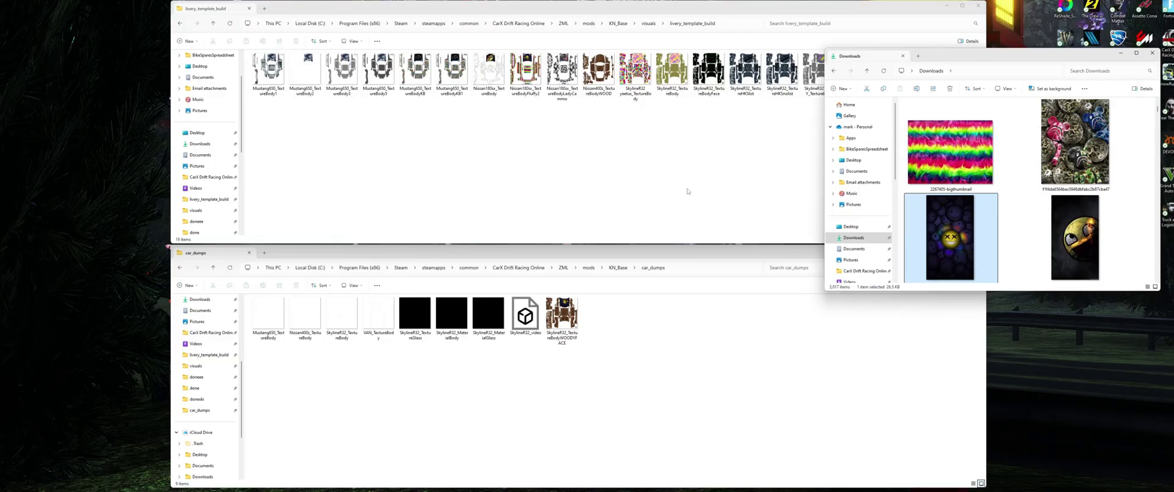
- In File Explorer, close the Downloads window and move SkylineR32_TextureBodyWOODYFACE.png from car_dumps to the livery_template_build folder
{"action": "left_click", "coordinate": [1152, 52]}
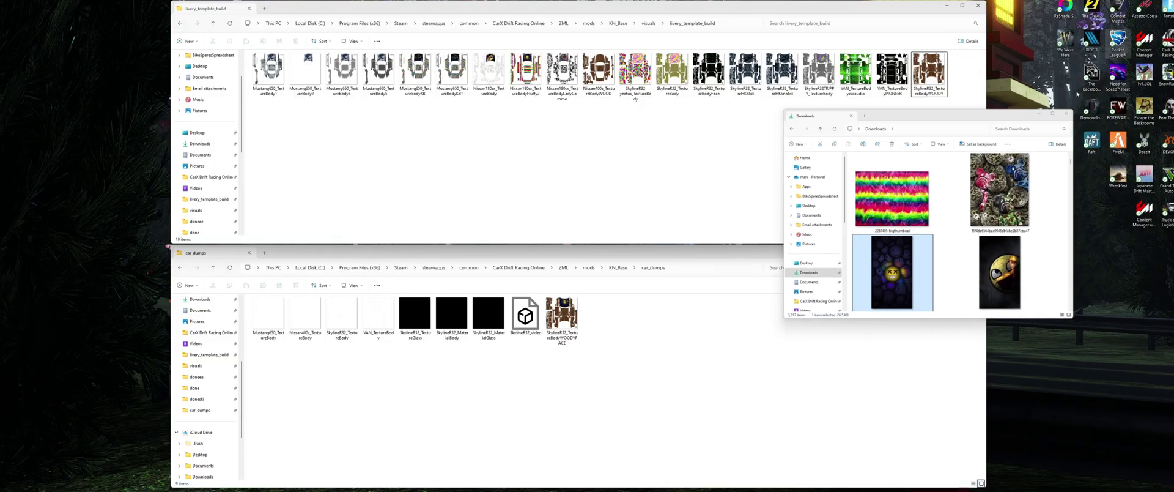
{"action": "right_click", "coordinate": [563, 313]}
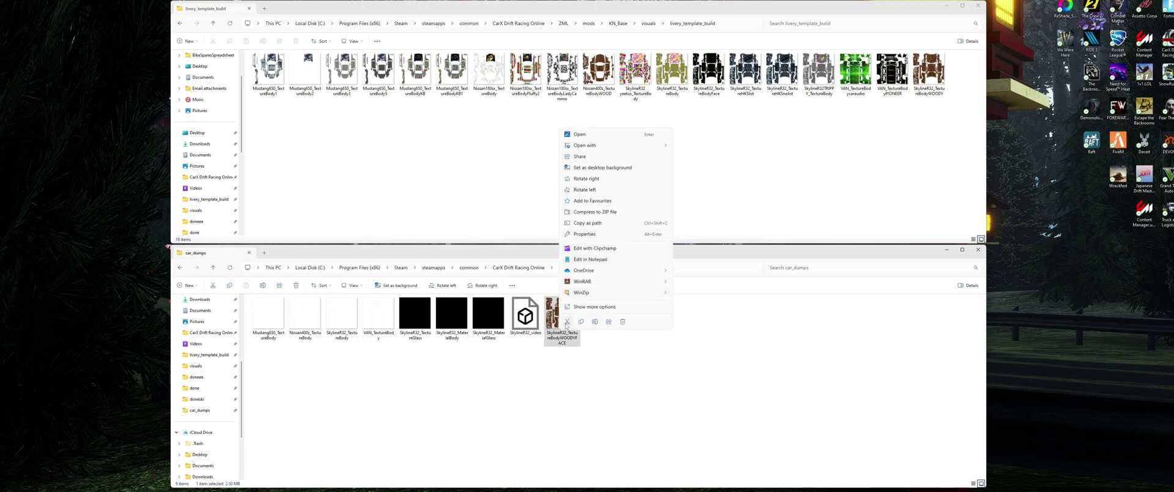
{"action": "left_click", "coordinate": [674, 144]}
{"action": "right_click", "coordinate": [673, 140]}
{"action": "left_click", "coordinate": [680, 147]}
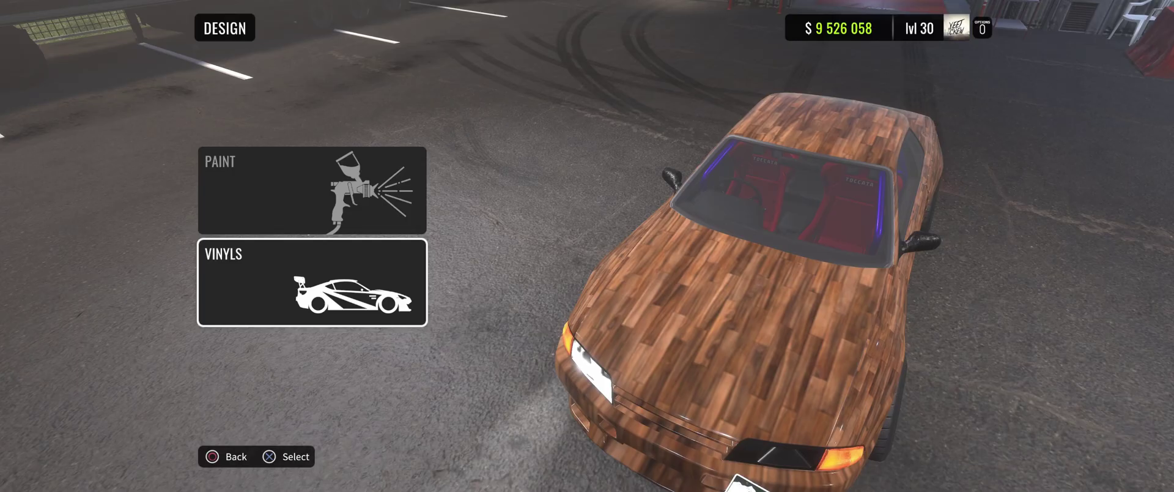
{"action": "scroll", "coordinate": [755, 299], "scroll_direction": "down", "scroll_amount": 2}
{"action": "scroll", "coordinate": [747, 304], "scroll_direction": "down", "scroll_amount": 3}
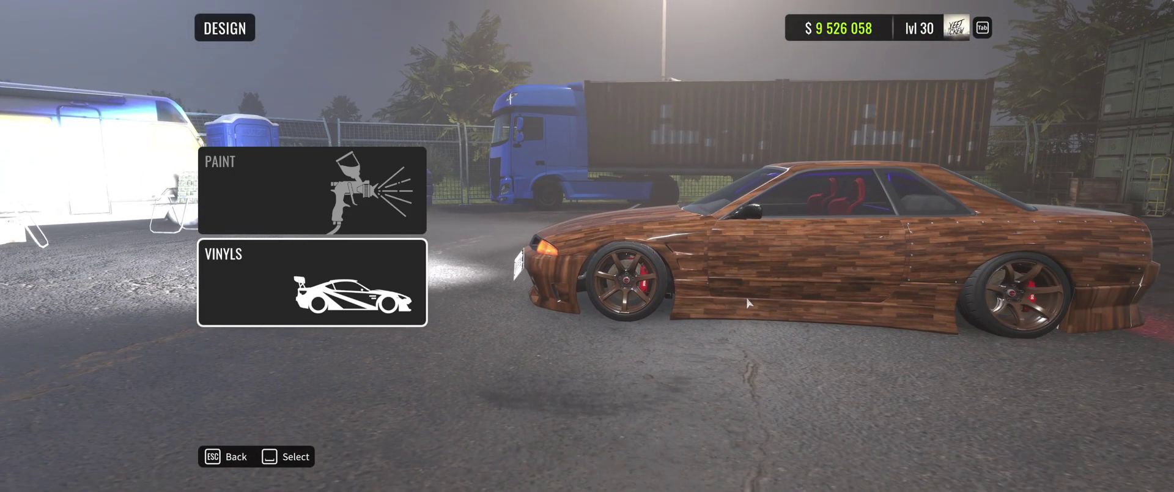
{"action": "left_click_drag", "start_coordinate": [747, 306], "coordinate": [721, 352]}
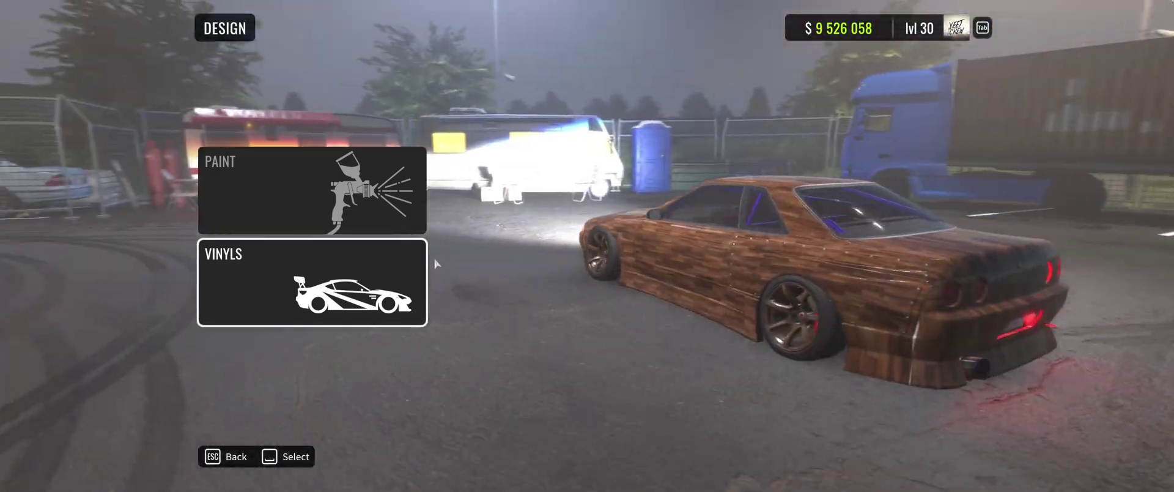
{"action": "key", "text": "Up"}
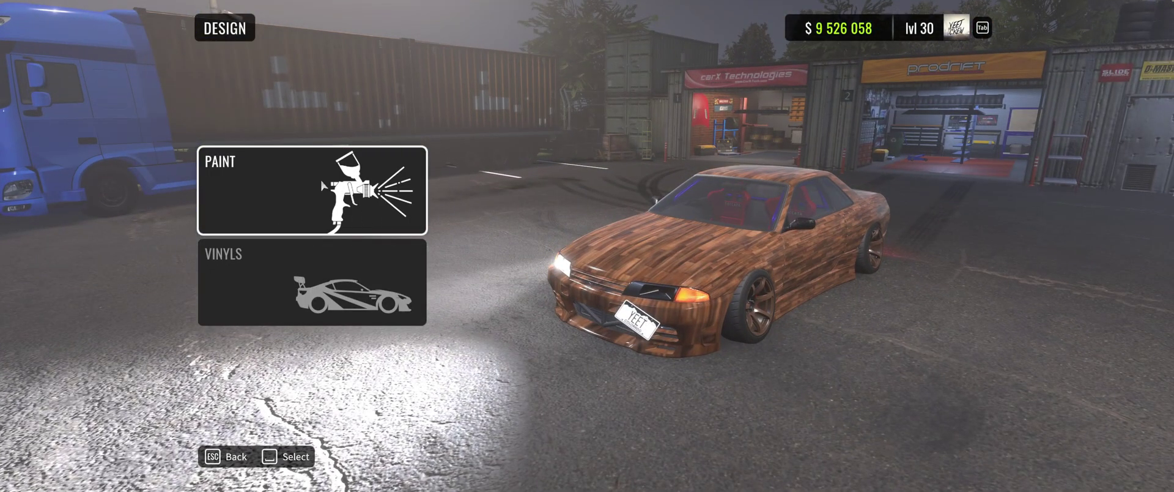
- In Kino's template constructor, set the body texture to SkylineR32_TextureBodyWOODYFACE.png and bake the template as SkylineR32_liveryWOODYFACE
{"action": "key", "text": "F1"}
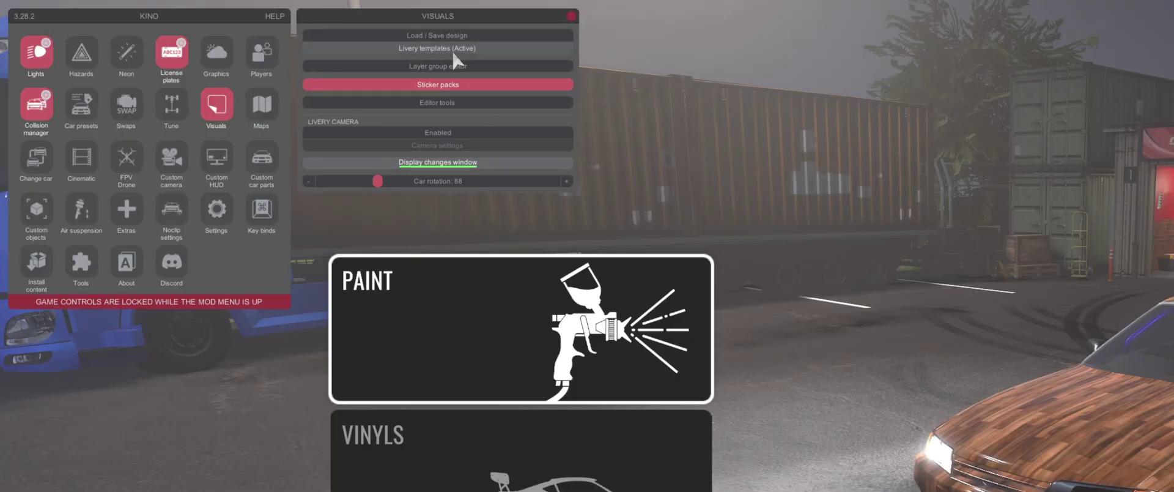
{"action": "left_click", "coordinate": [452, 49]}
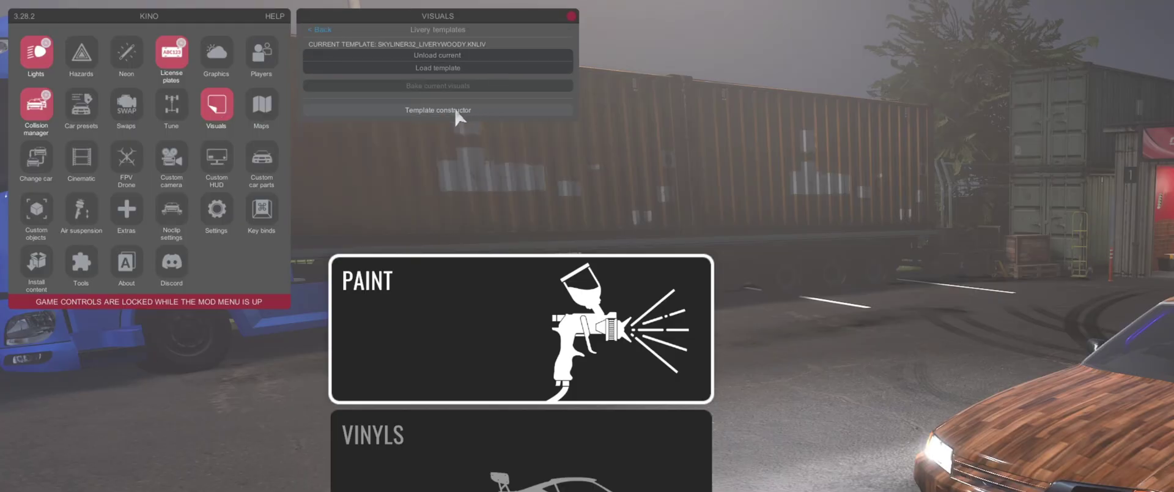
{"action": "left_click", "coordinate": [461, 56]}
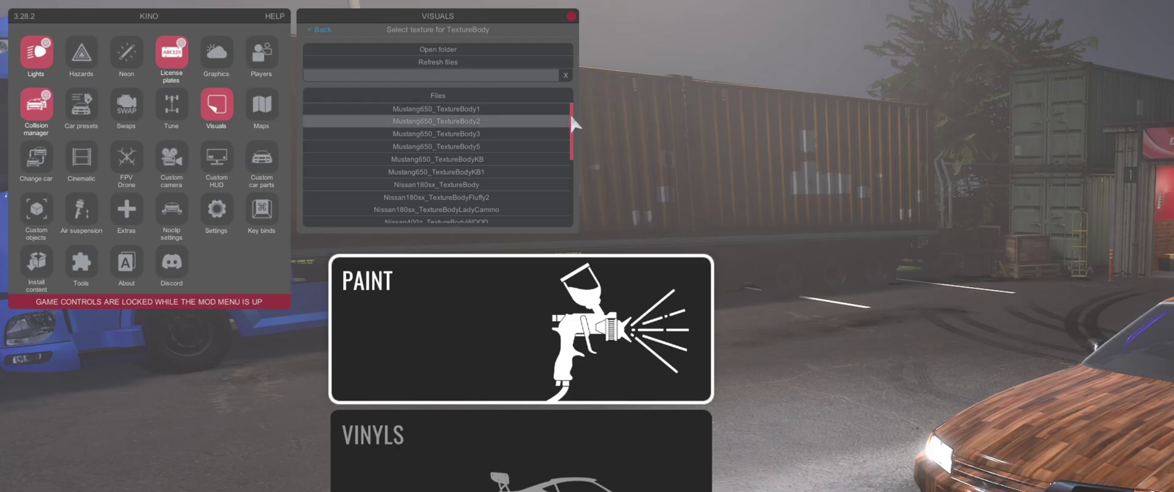
{"action": "left_click_drag", "start_coordinate": [573, 120], "coordinate": [572, 180]}
{"action": "left_click", "coordinate": [479, 171]}
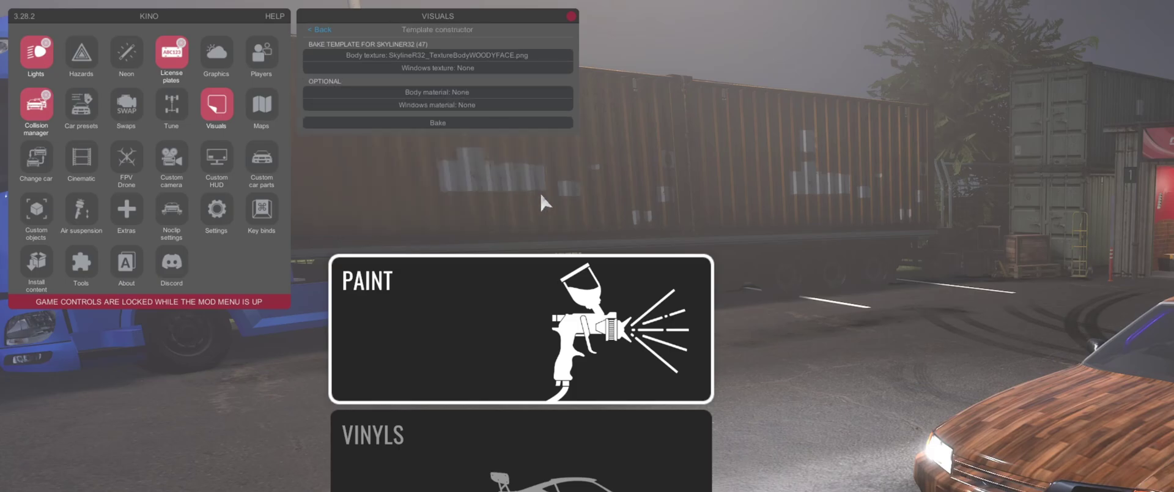
{"action": "left_click", "coordinate": [438, 124]}
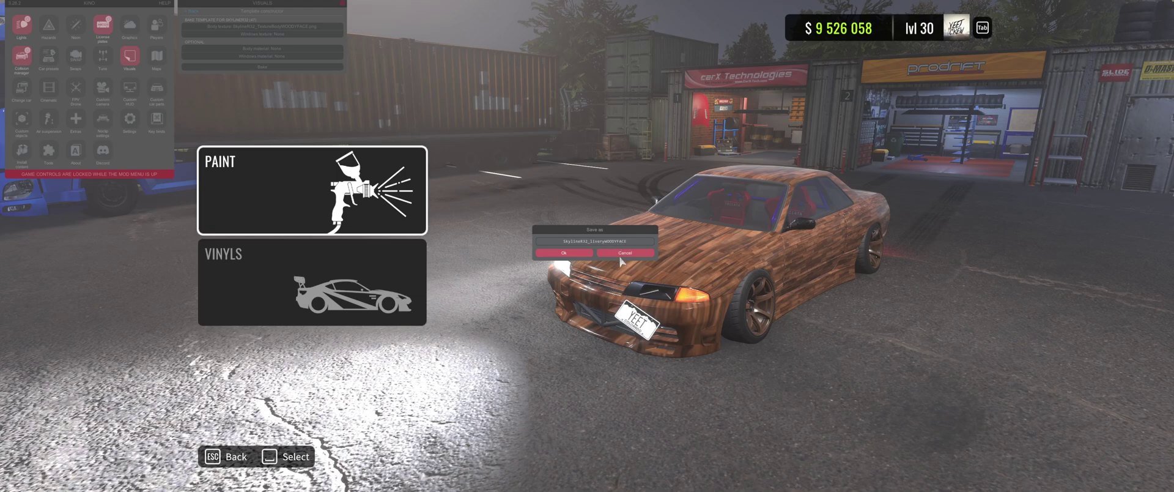
{"action": "key", "text": "Return"}
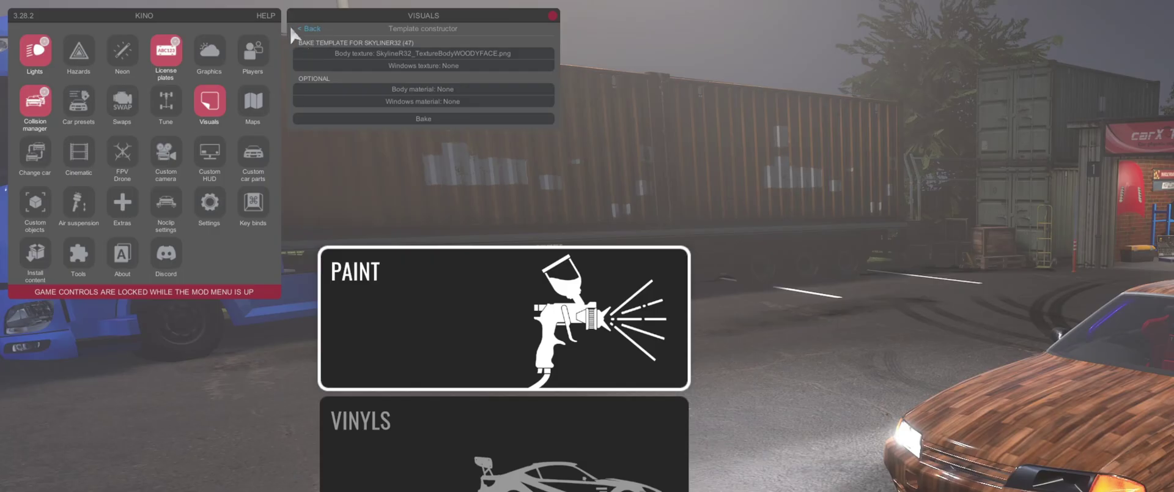
- Load the SkylineR32_liveryWOODYFACE livery template onto the car and view the car from the side
{"action": "left_click", "coordinate": [192, 13]}
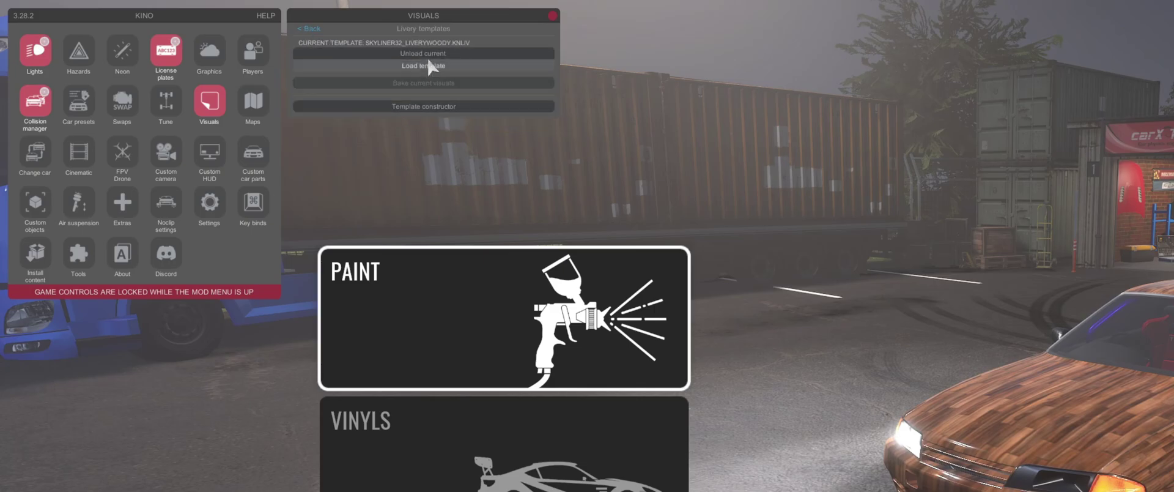
{"action": "left_click", "coordinate": [447, 67]}
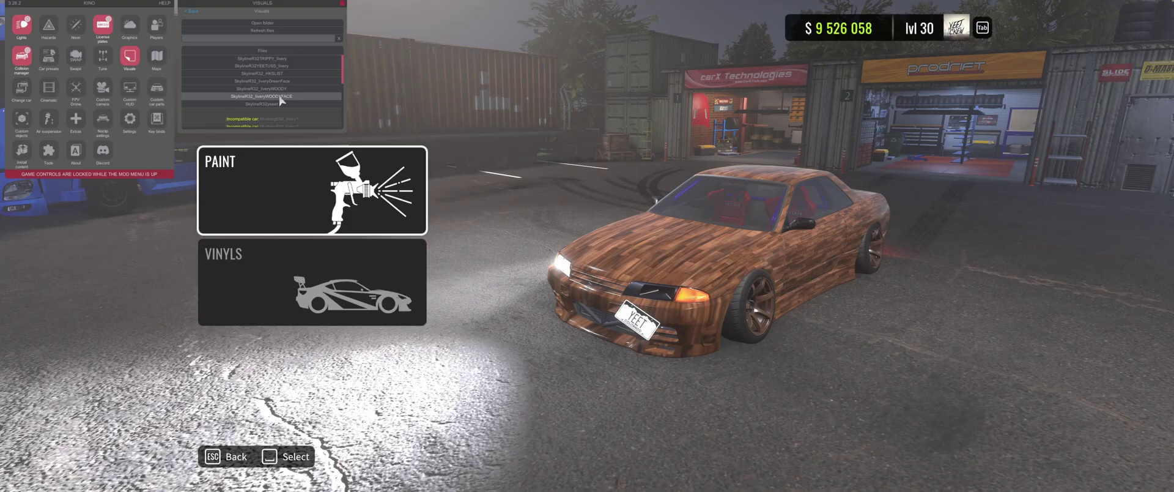
{"action": "left_click", "coordinate": [453, 173]}
{"action": "left_click_drag", "start_coordinate": [676, 217], "coordinate": [891, 420]}
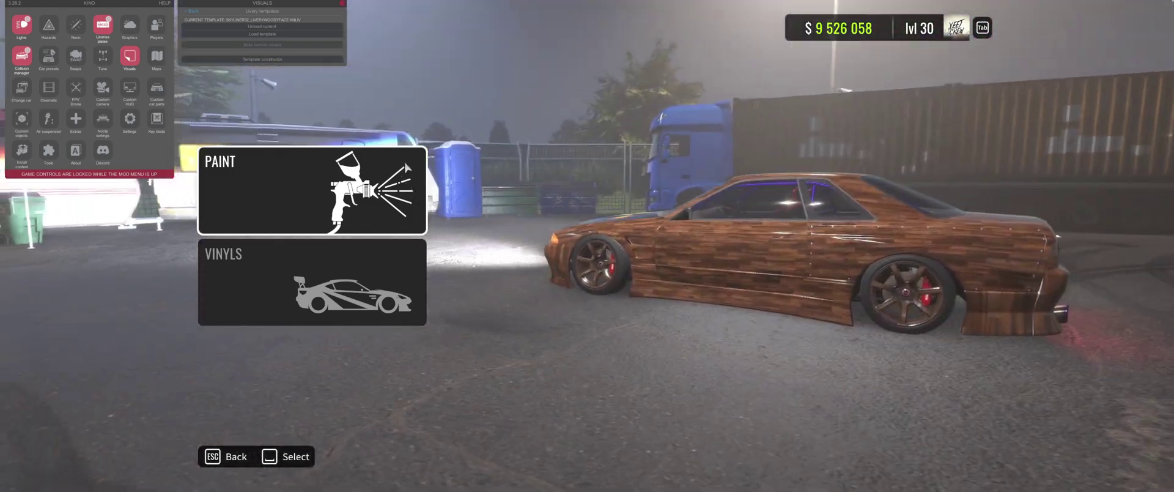